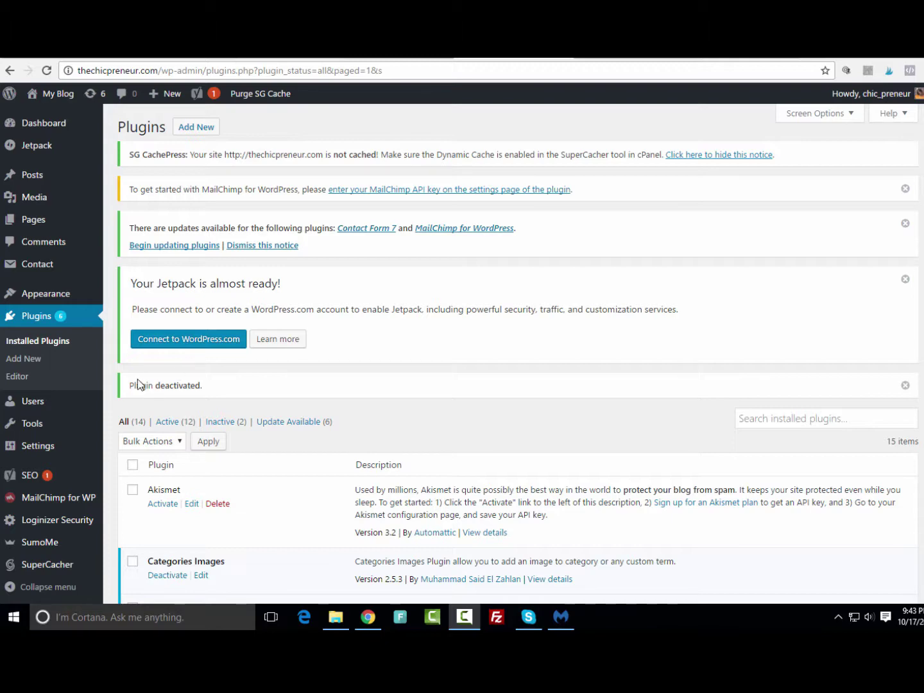
# Search for new plugins with "revive old post", then install and activate Revive Old Post (Former Tweet Old Post)
pyautogui.scroll(-1, 400, 390)
pyautogui.scroll(-1, 400, 392)
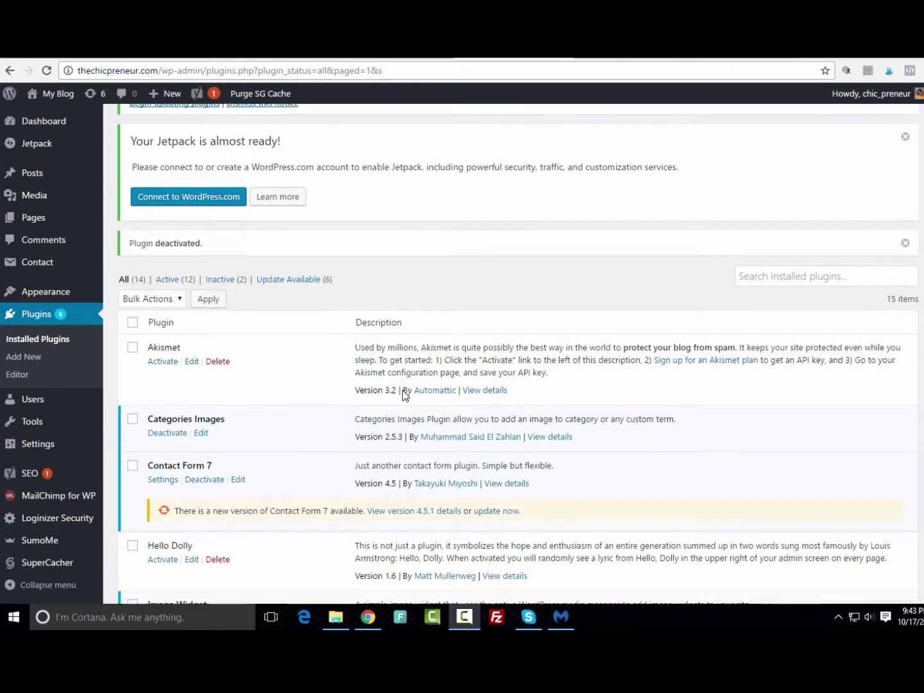
pyautogui.scroll(1, 408, 394)
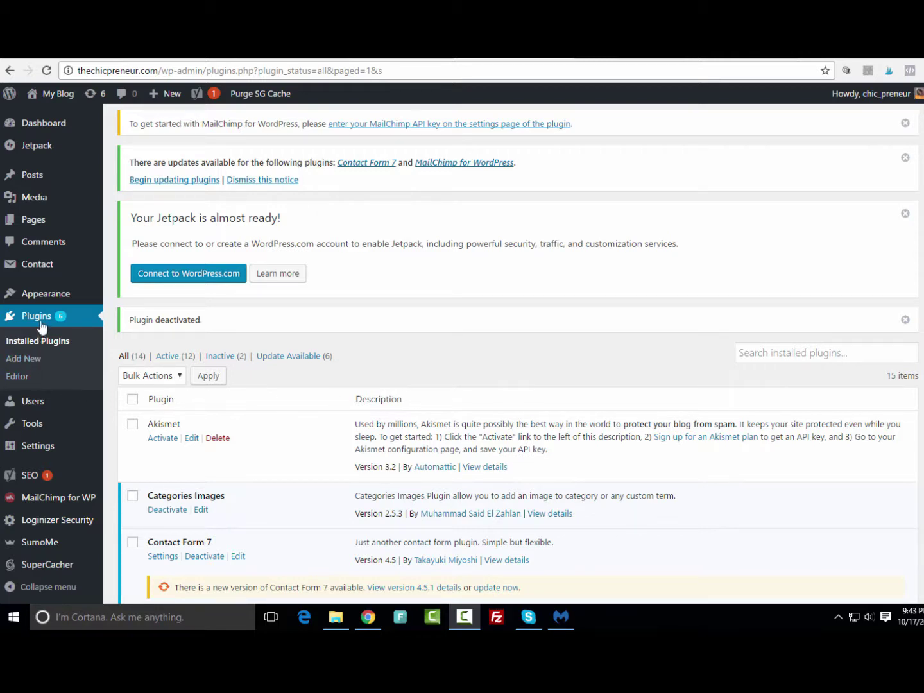
pyautogui.click(32, 363)
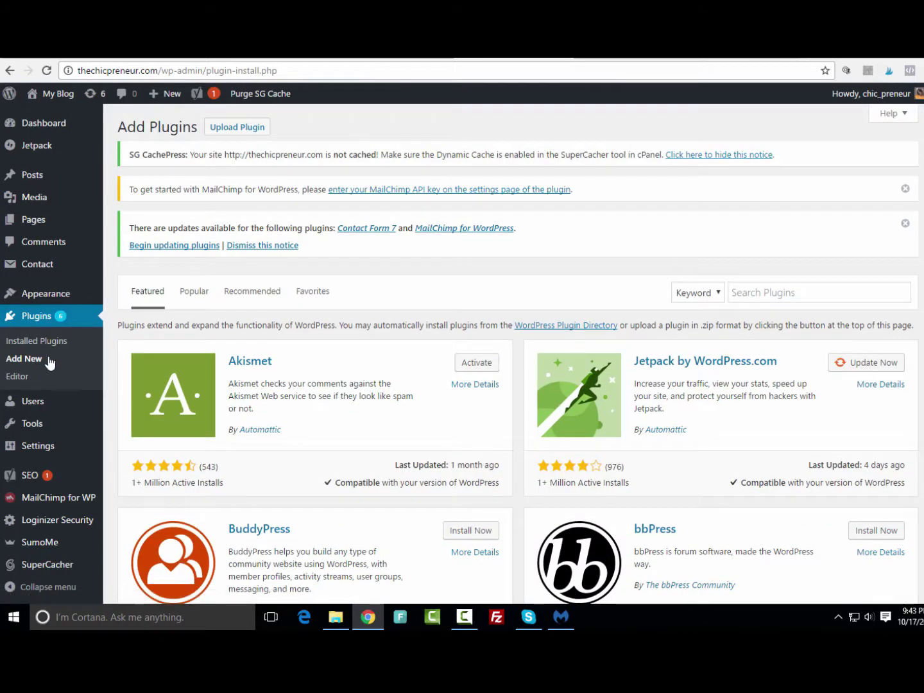
pyautogui.click(793, 294)
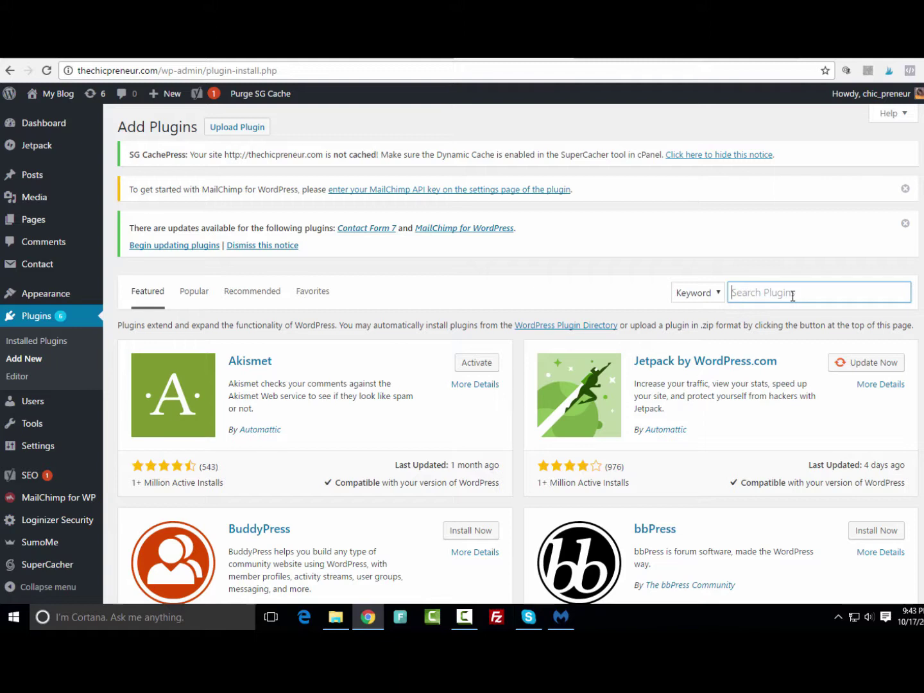
pyautogui.write('revive old post')
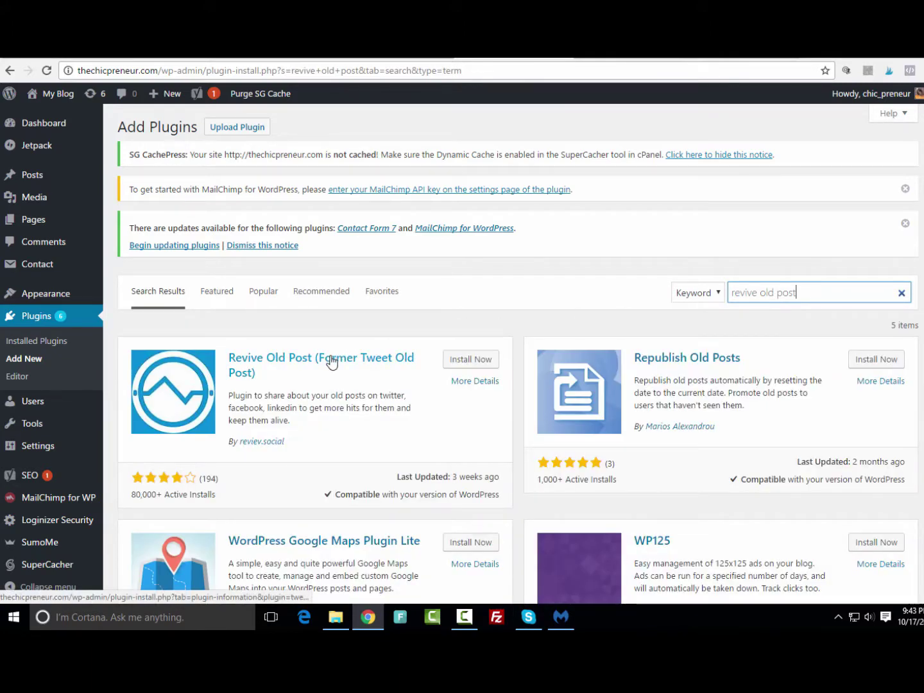
pyautogui.click(470, 363)
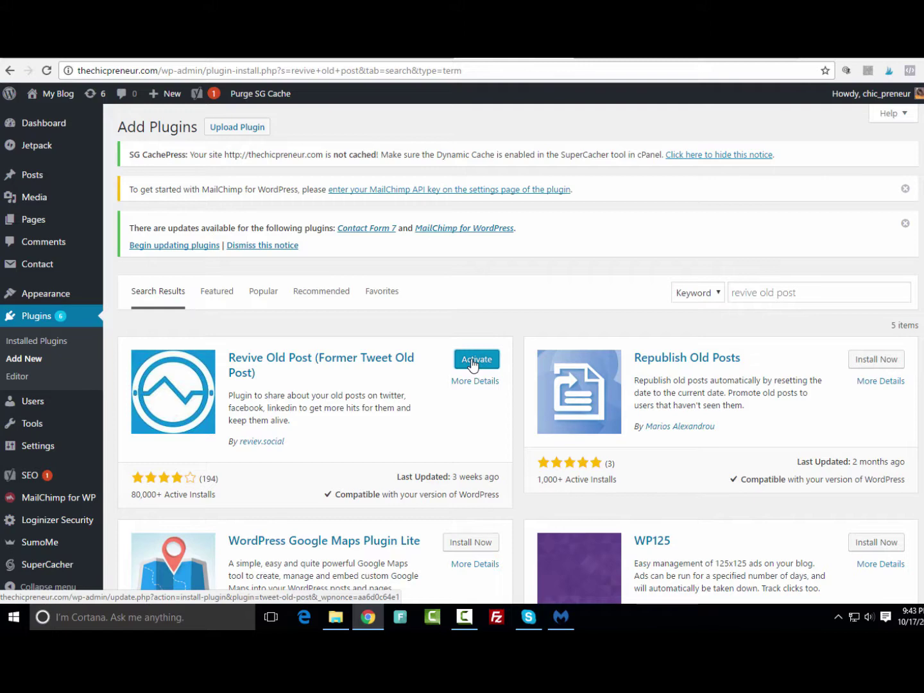
pyautogui.click(473, 363)
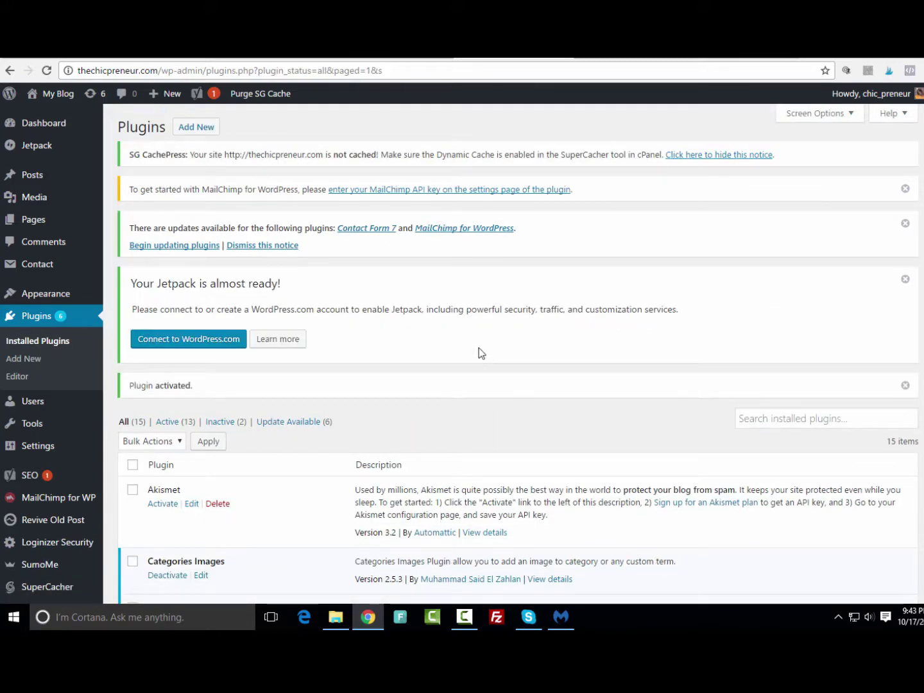
# Open the Revive Old Post plugin's page with its social account options
pyautogui.scroll(-2, 480, 346)
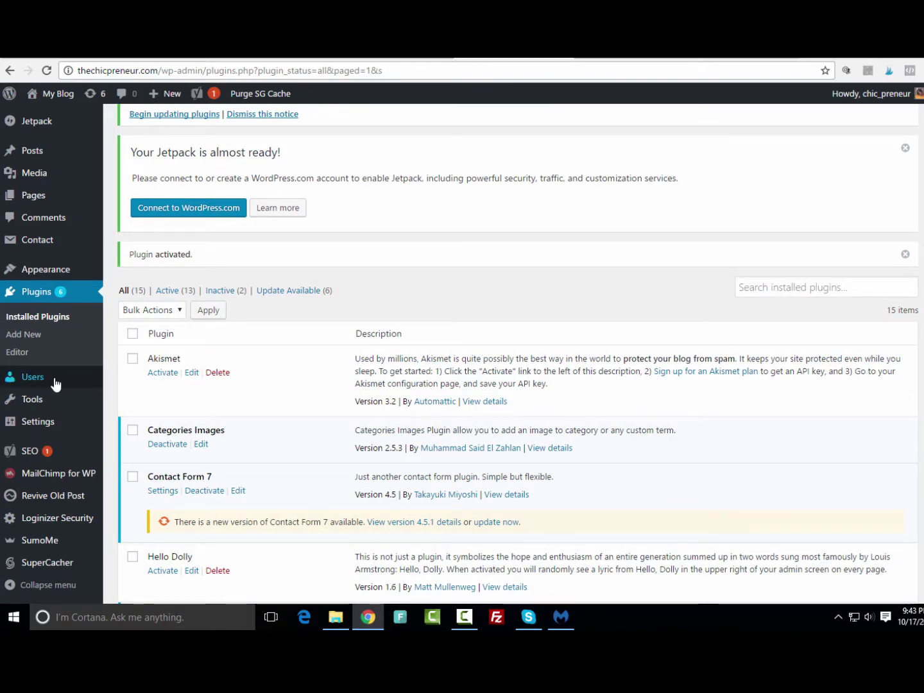
pyautogui.moveTo(38, 497)
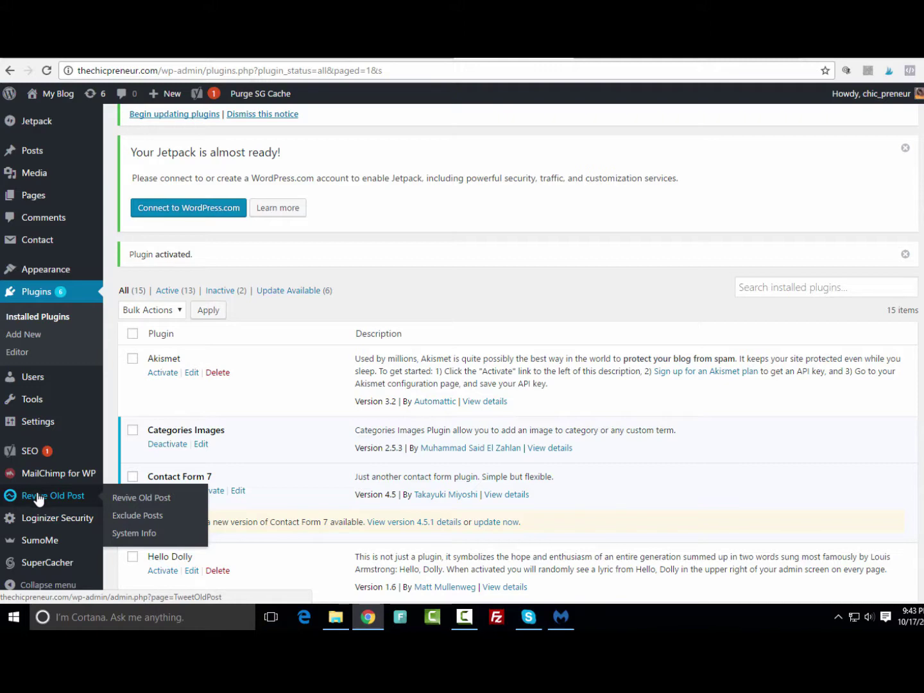
pyautogui.click(37, 497)
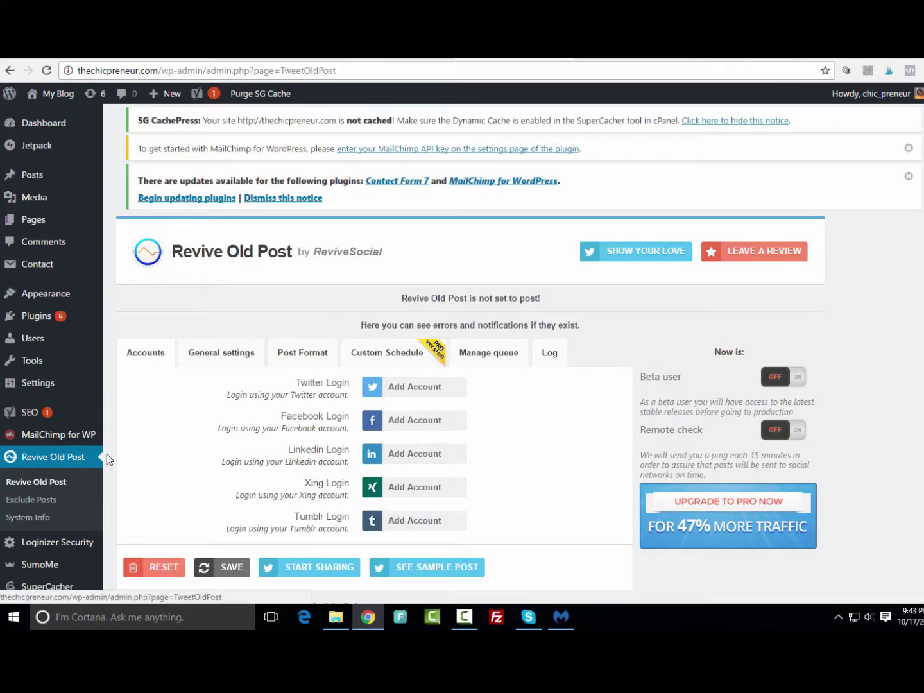
pyautogui.scroll(-2, 139, 409)
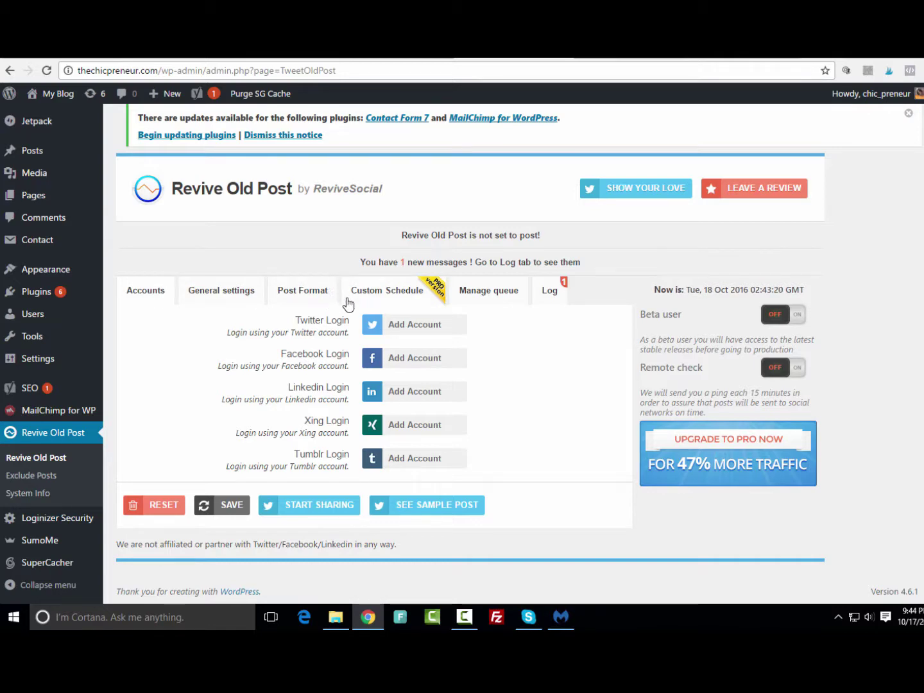
# View the Twitter authorization page for adding an account, cancel the authorization and return to the plugin's page
pyautogui.click(374, 328)
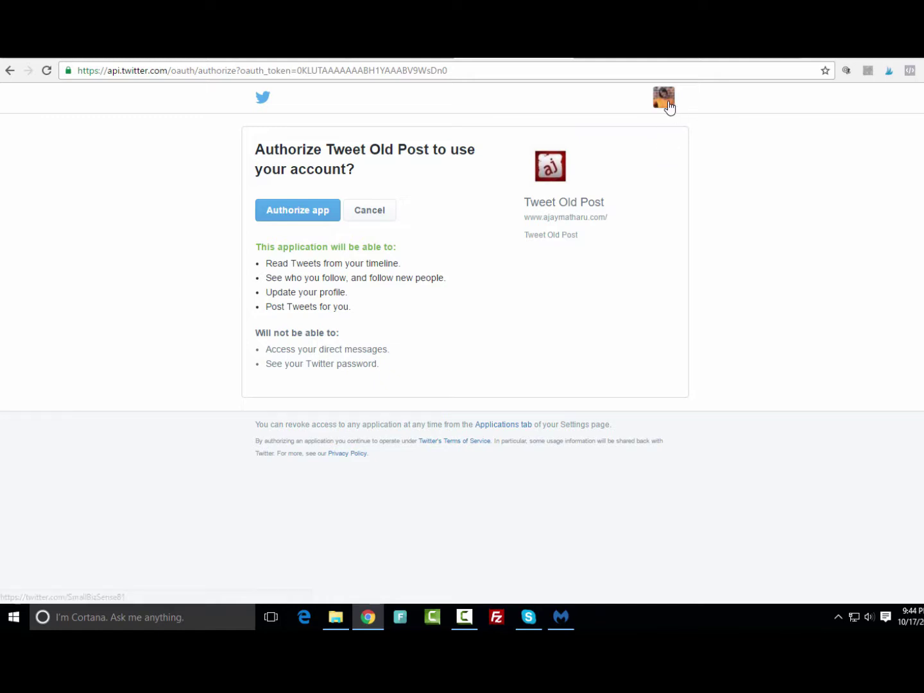
pyautogui.click(360, 216)
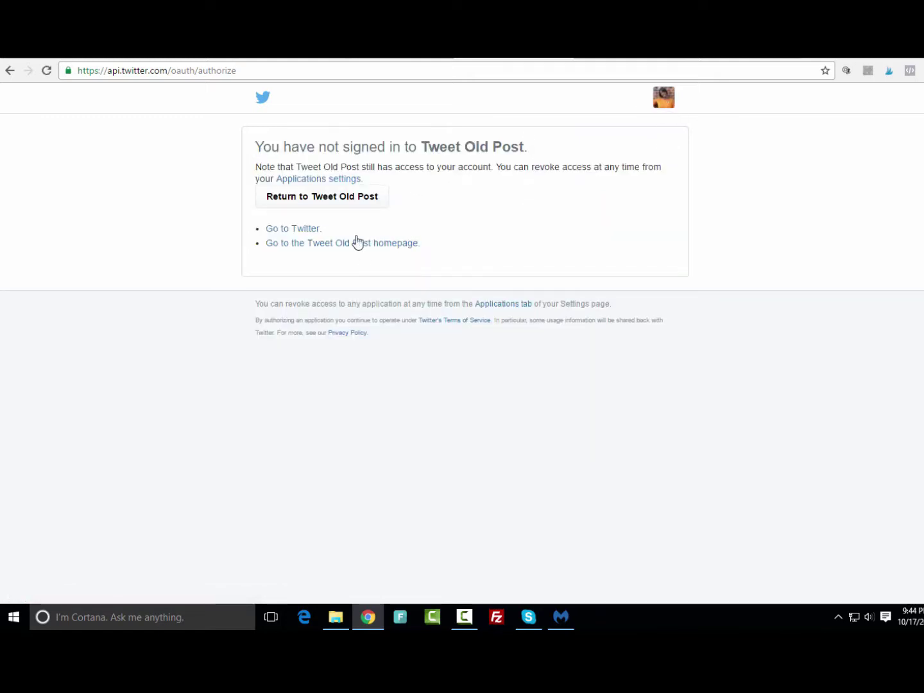
pyautogui.click(324, 206)
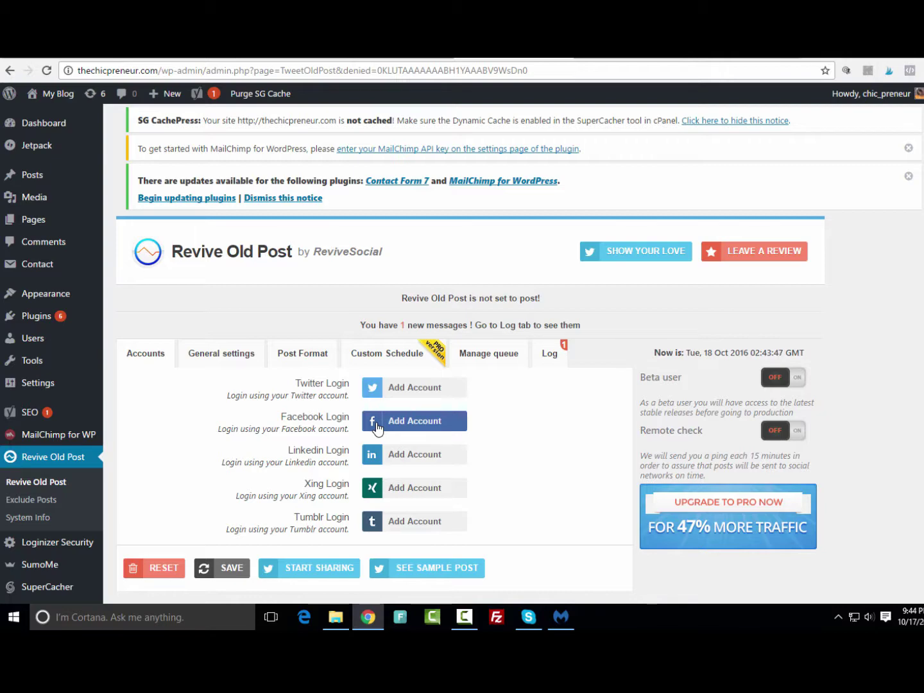
# Examine the instructions for adding a Facebook account through a Facebook app, and close them
pyautogui.click(377, 427)
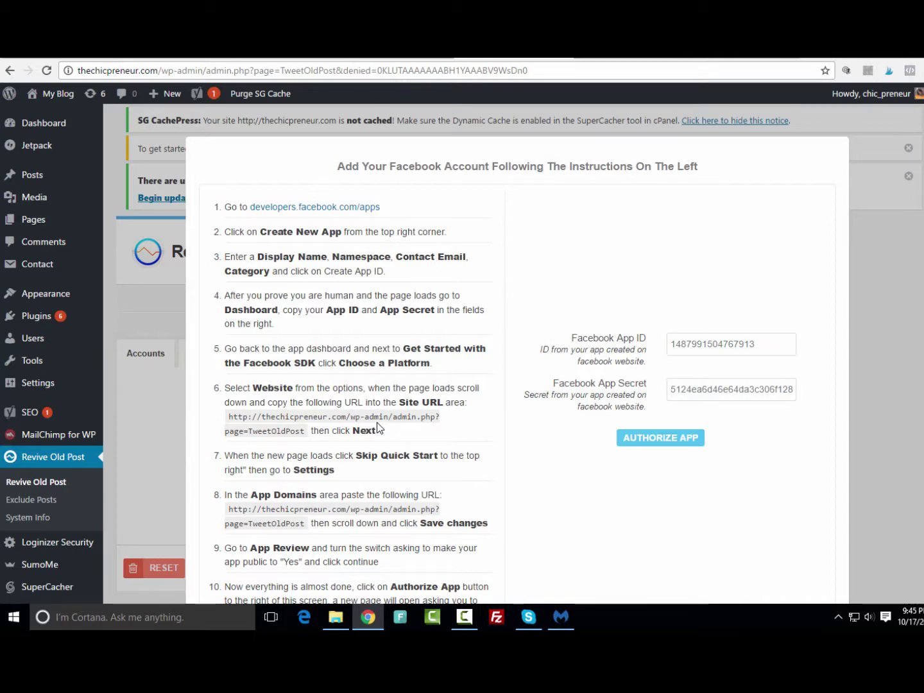
pyautogui.scroll(-1, 378, 429)
pyautogui.scroll(-1, 475, 403)
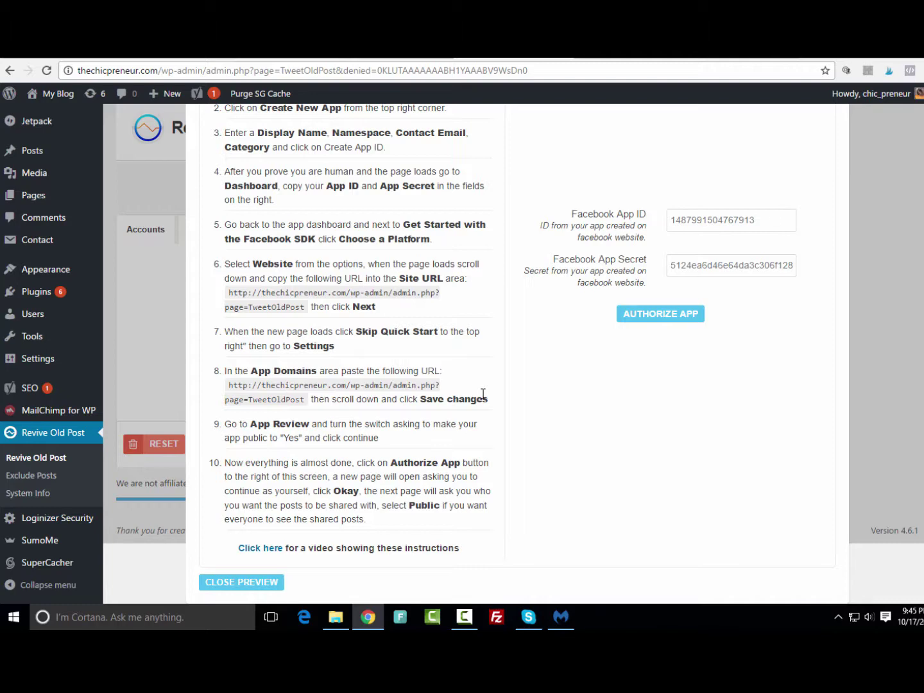
pyautogui.scroll(2, 483, 393)
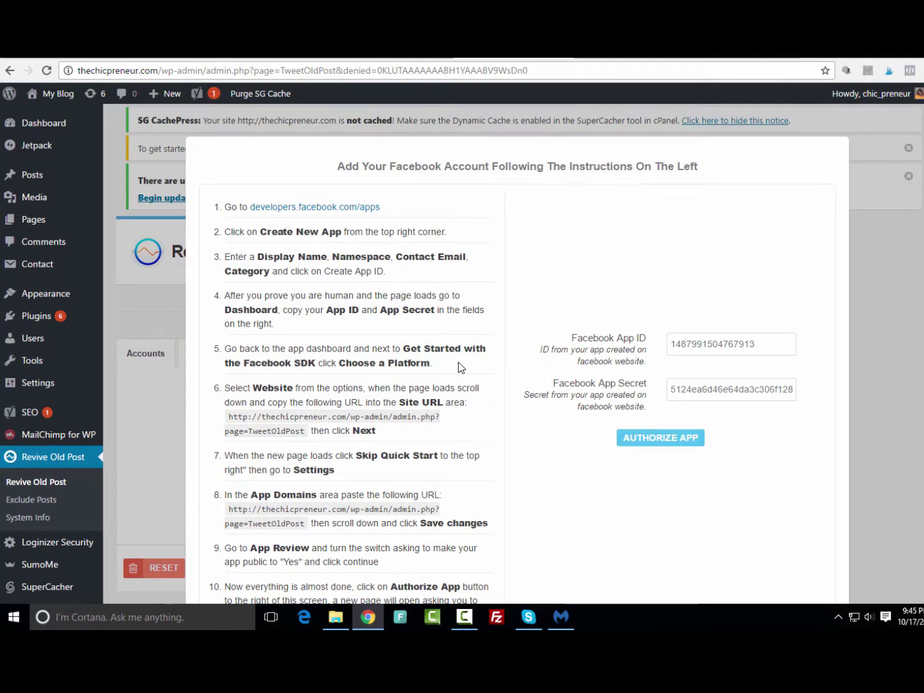
pyautogui.scroll(-2, 458, 367)
pyautogui.scroll(1, 410, 394)
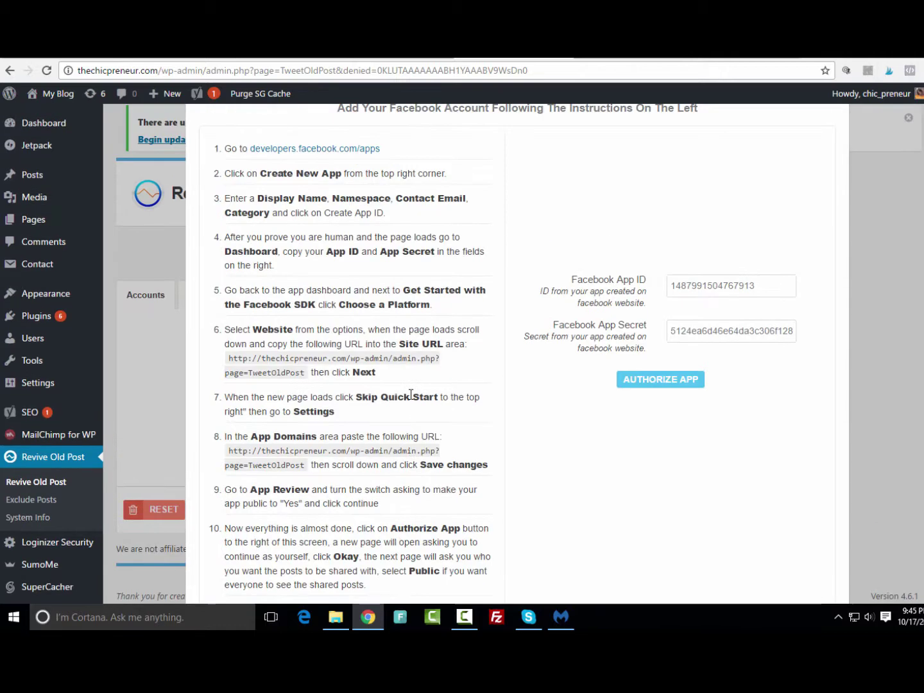
pyautogui.scroll(1, 410, 394)
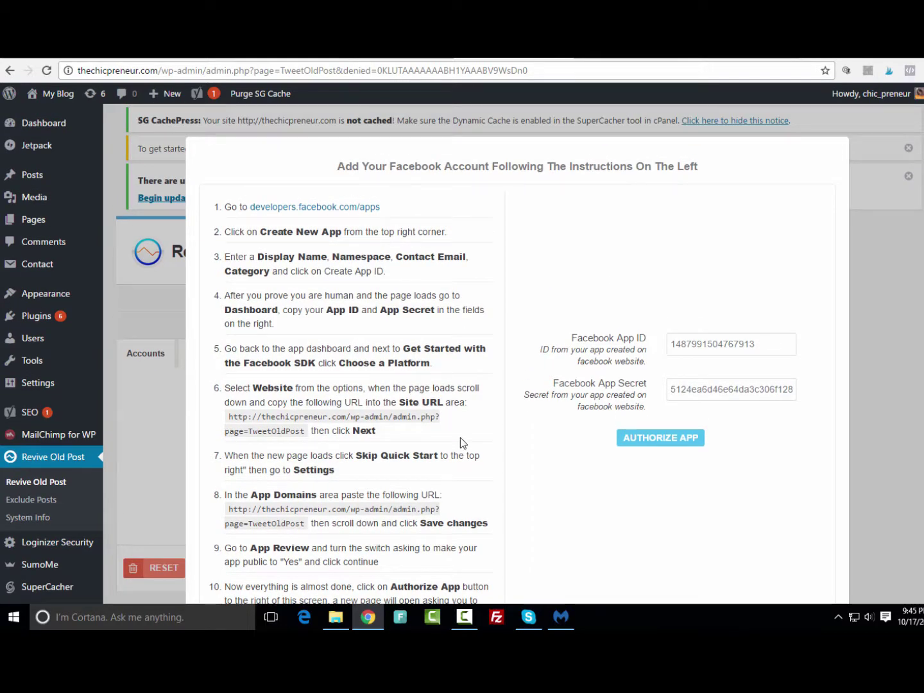
pyautogui.scroll(-3, 459, 442)
pyautogui.click(264, 581)
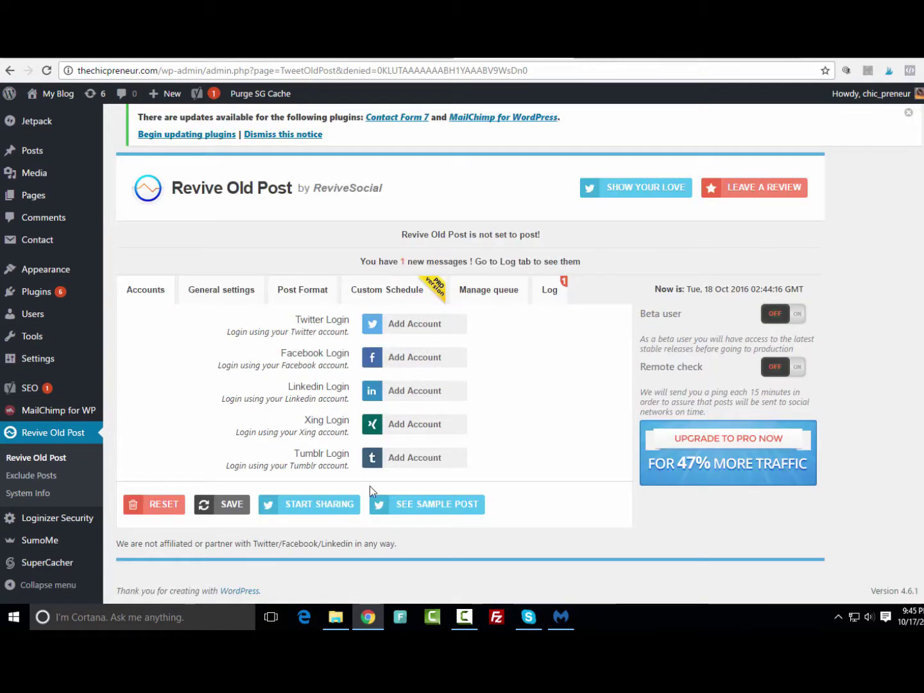
# Review the plugin's general settings for share interval, post age, number of posts, repeat sharing, campaign tracking, categories and image size
pyautogui.scroll(1, 404, 464)
pyautogui.scroll(-1, 408, 463)
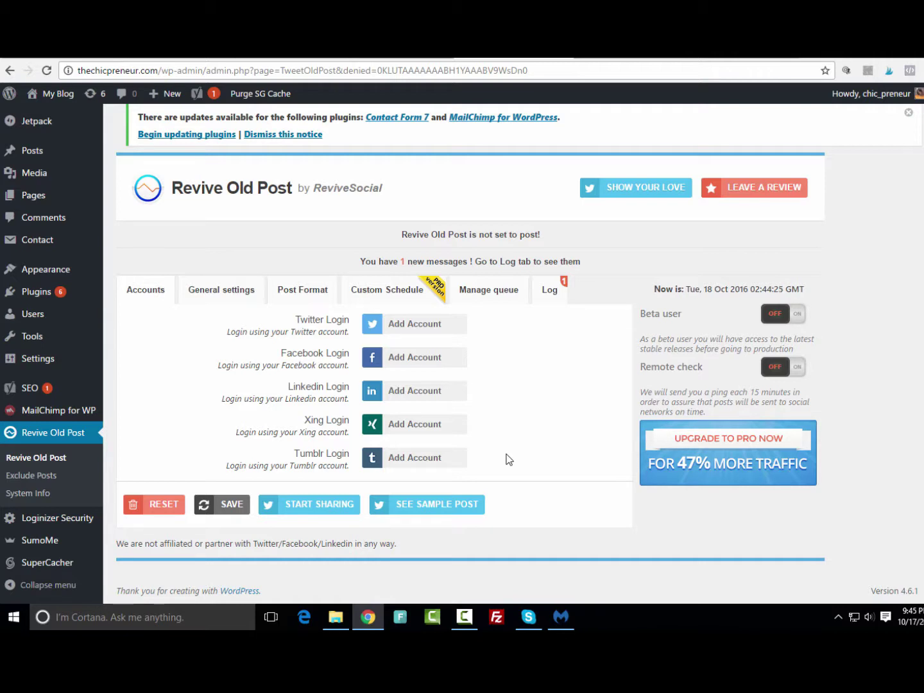
pyautogui.click(234, 292)
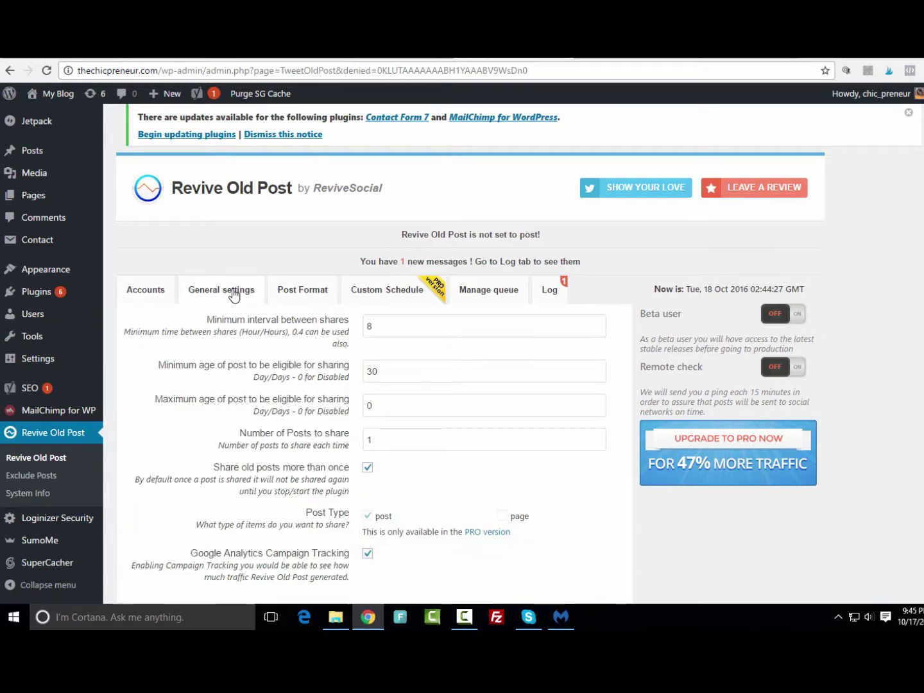
pyautogui.scroll(-1, 236, 294)
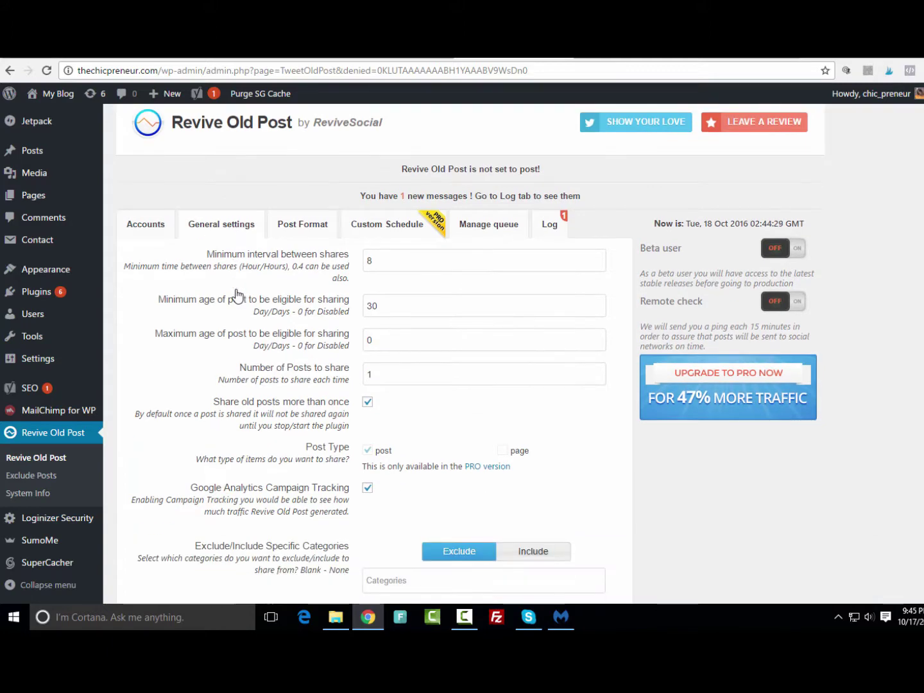
pyautogui.scroll(-1, 236, 293)
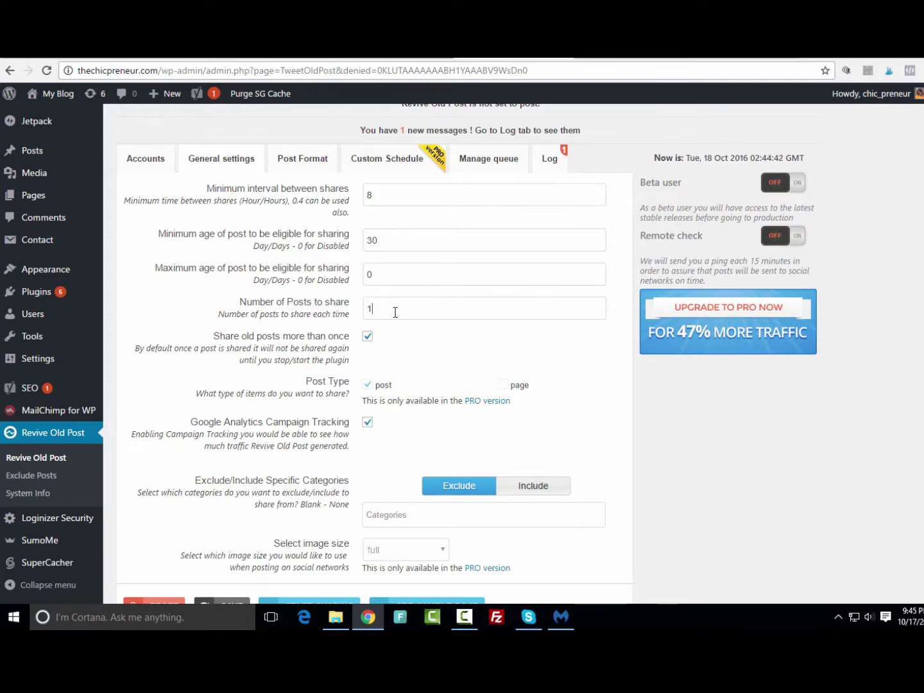
pyautogui.doubleClick(369, 308)
pyautogui.scroll(-1, 413, 347)
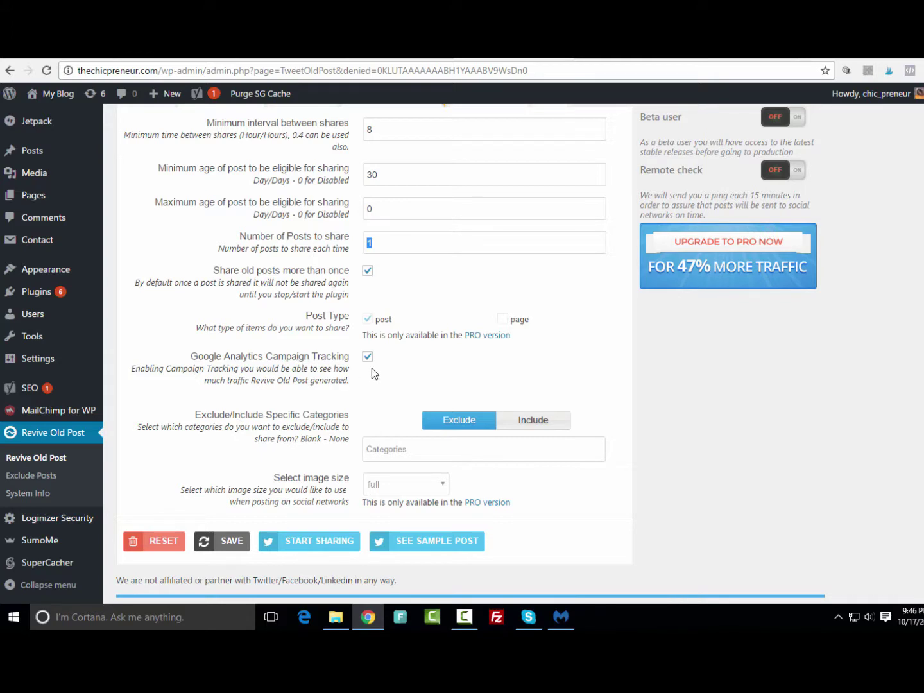
pyautogui.scroll(-1, 367, 368)
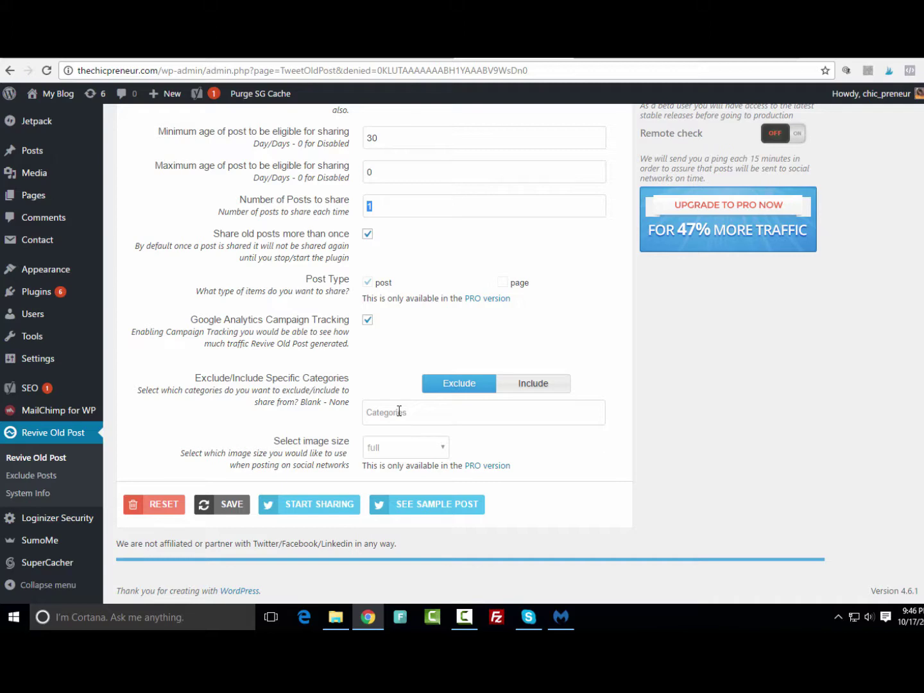
pyautogui.scroll(5, 397, 413)
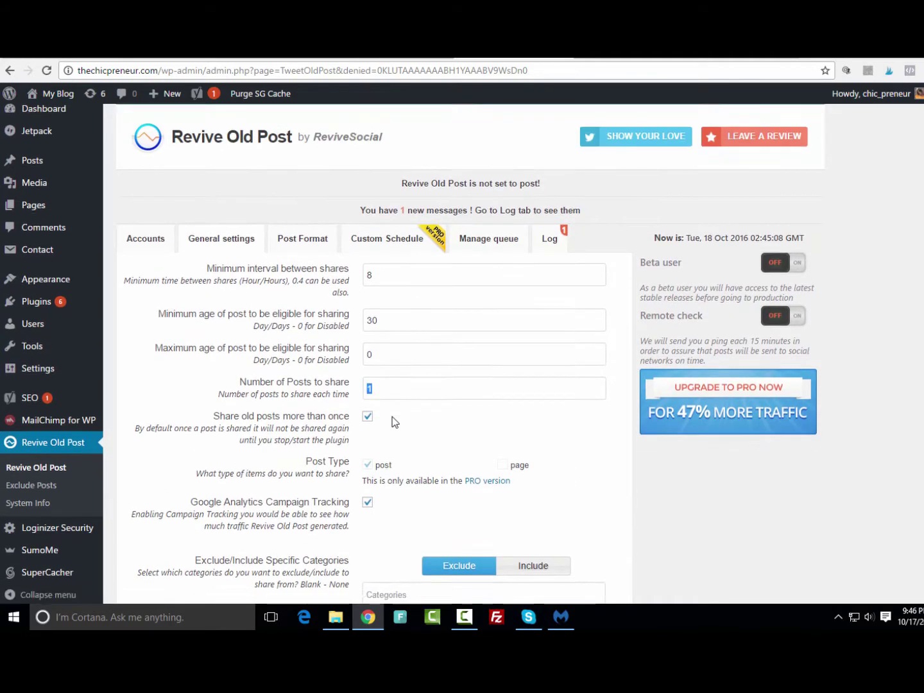
pyautogui.scroll(-3, 394, 422)
pyautogui.scroll(1, 373, 422)
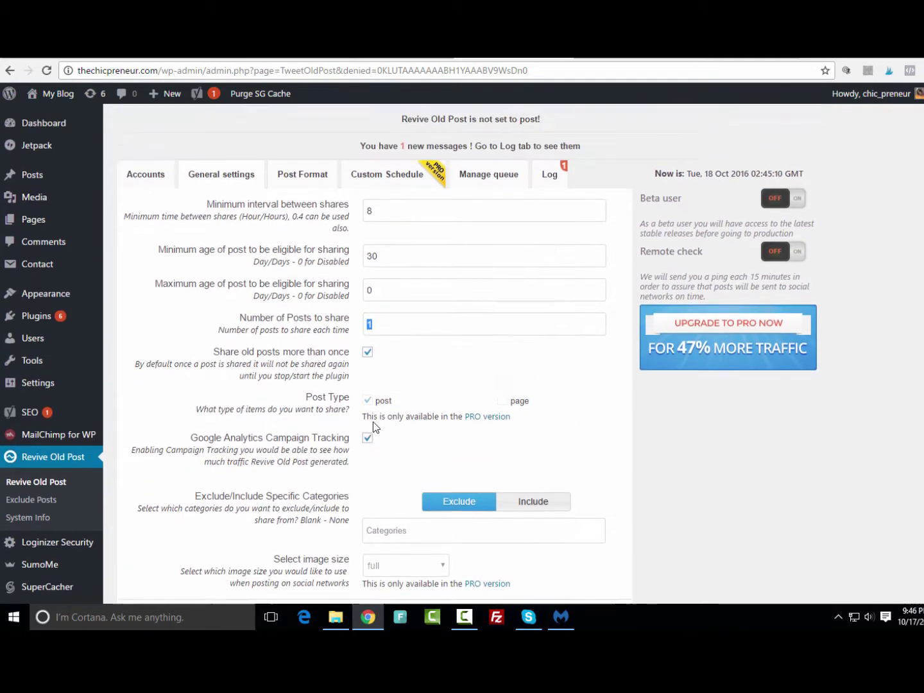
pyautogui.scroll(-2, 373, 421)
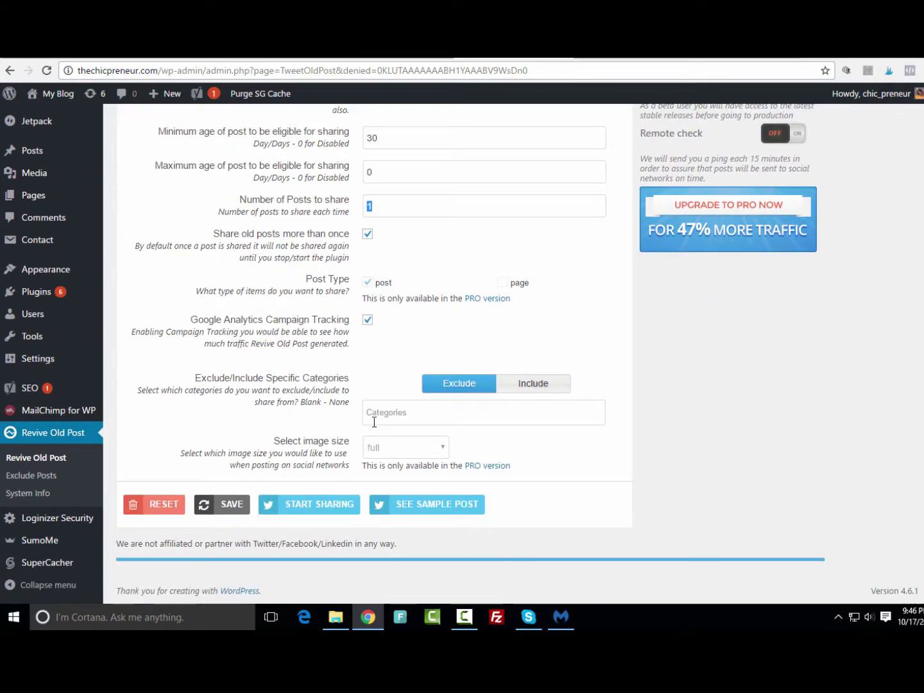
pyautogui.scroll(6, 373, 421)
# Examine the plugin's Custom Schedule and Manage queue options
pyautogui.click(387, 365)
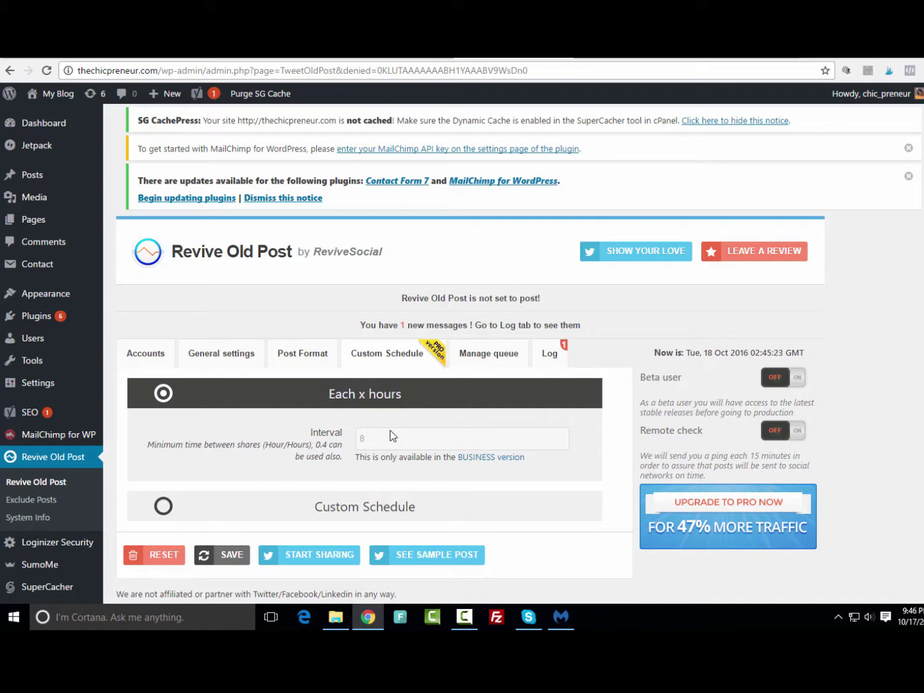
pyautogui.click(488, 355)
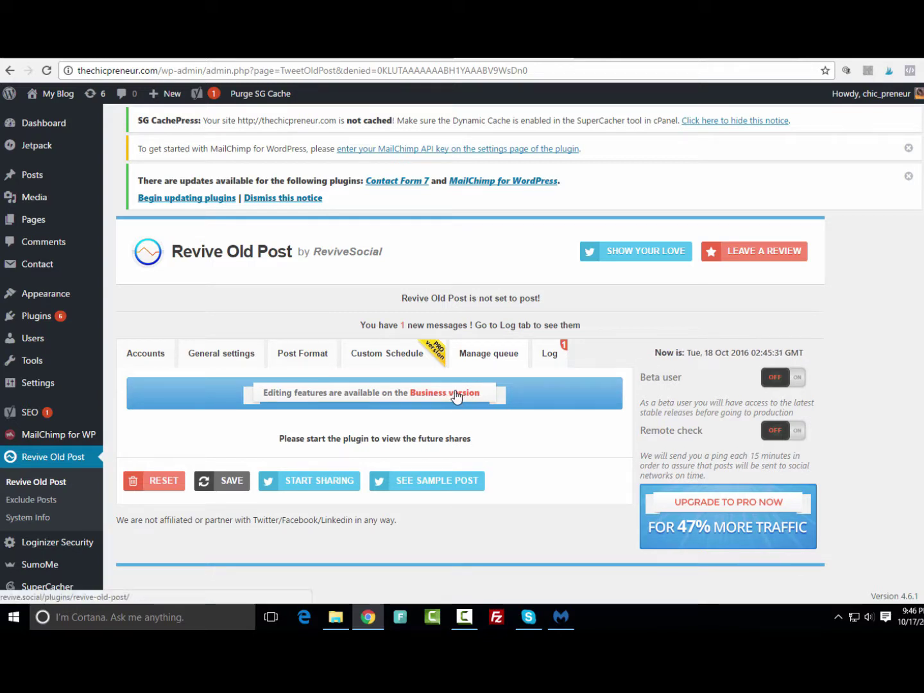
pyautogui.click(385, 354)
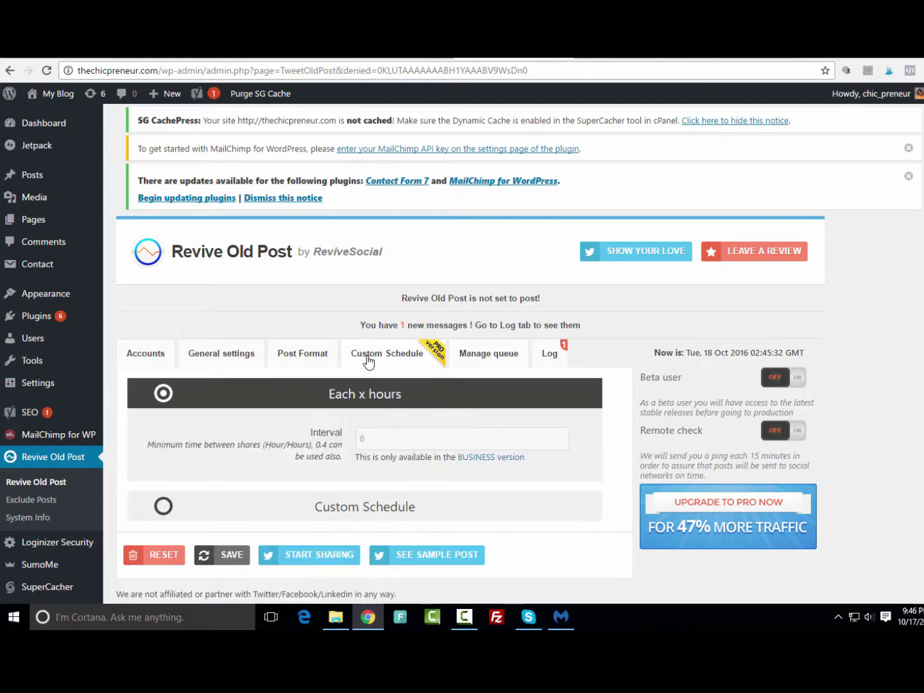
# Set Post Content to Custom Field in the plugin's post format settings
pyautogui.scroll(-1, 330, 366)
pyautogui.click(301, 314)
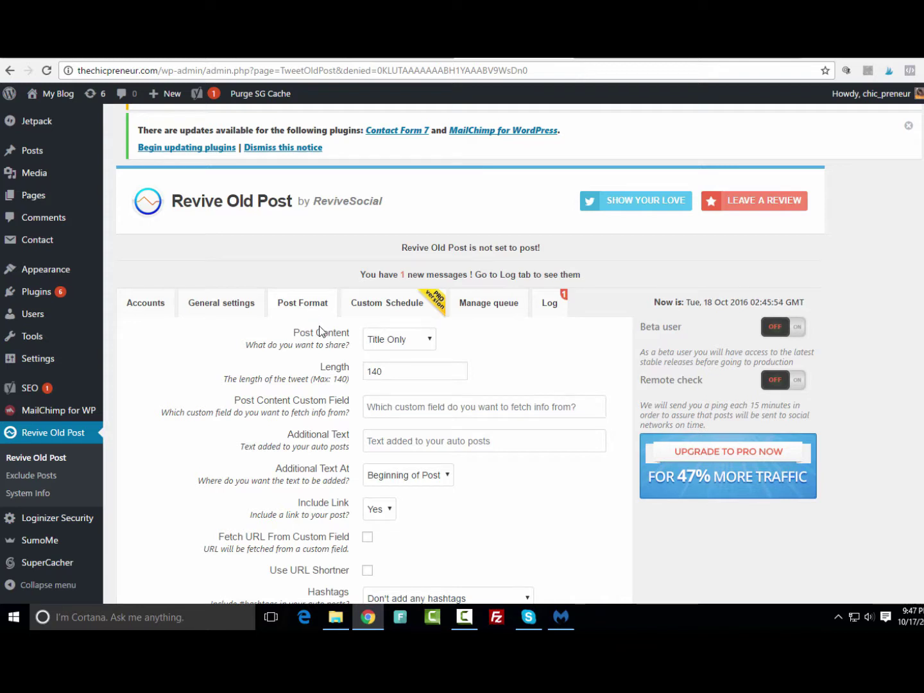
pyautogui.click(424, 345)
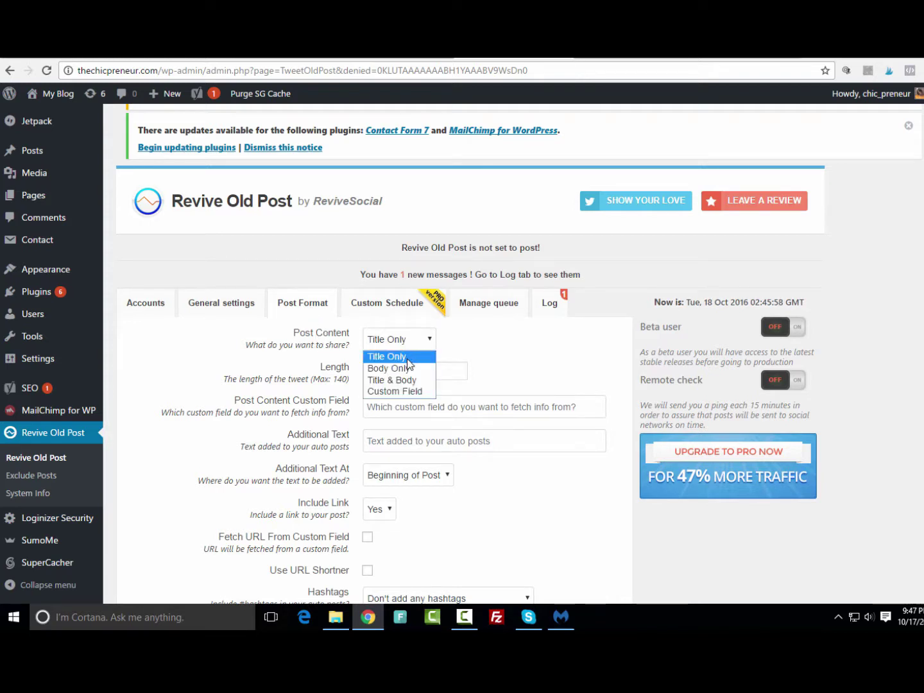
pyautogui.click(423, 394)
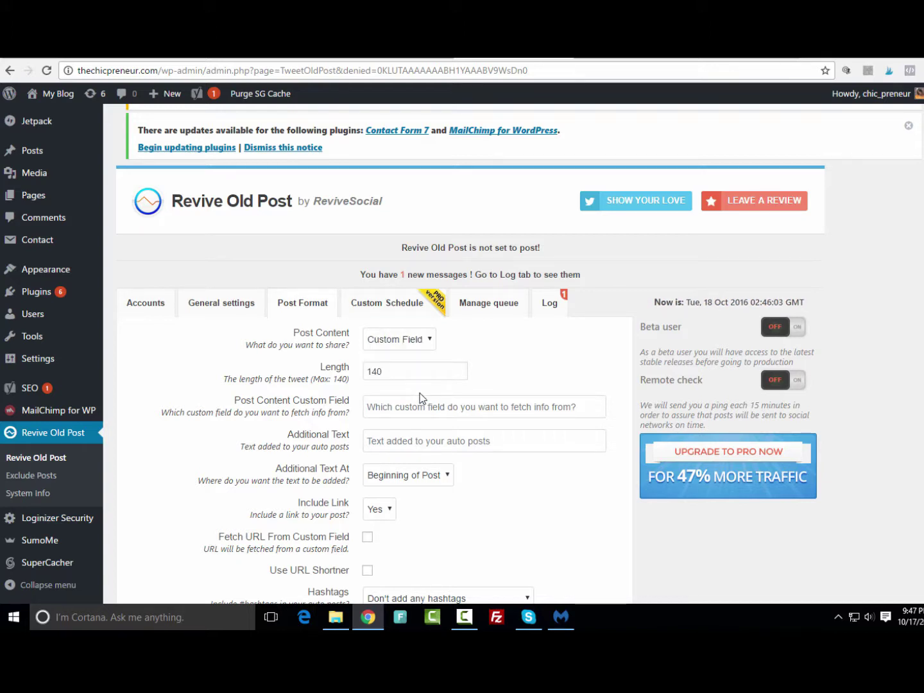
# Set Post Content to Title Only in the post format settings
pyautogui.click(430, 344)
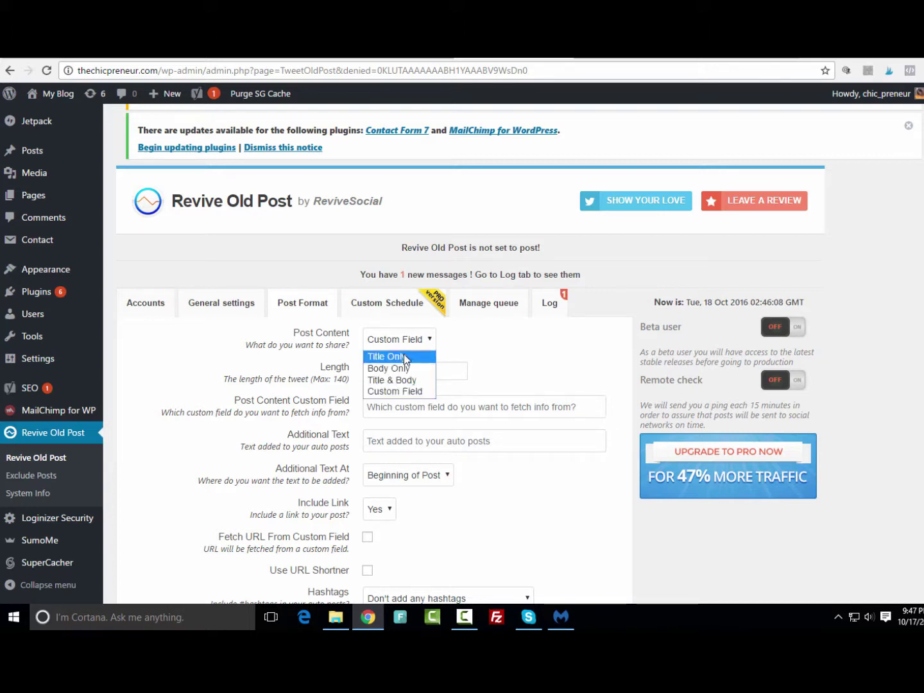
pyautogui.click(403, 354)
pyautogui.scroll(-1, 401, 349)
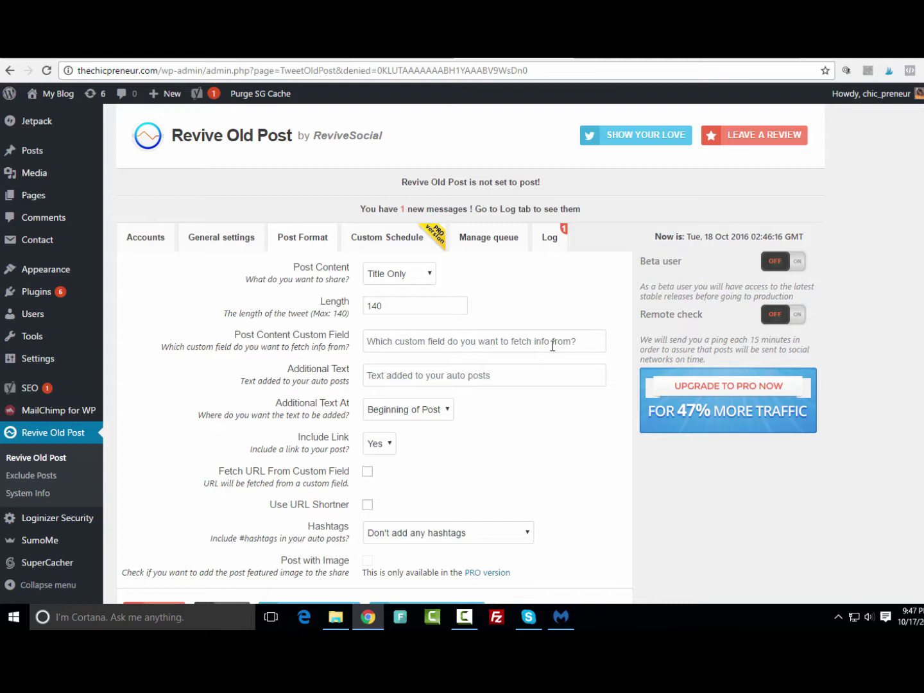
# Enter "Check out this blog post" as the Post Content Custom Field
pyautogui.click(405, 347)
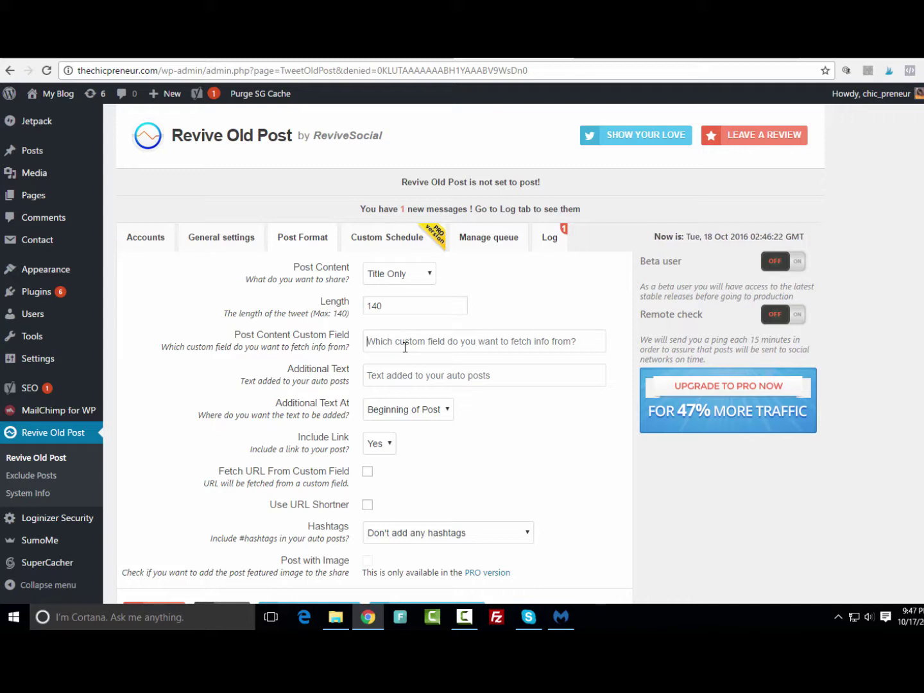
pyautogui.scroll(-1, 403, 358)
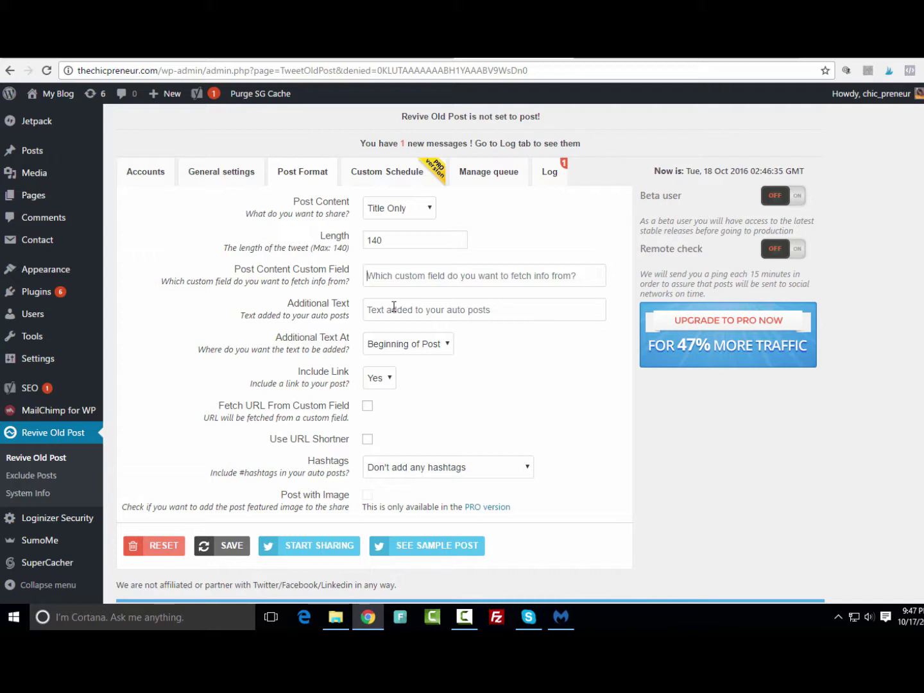
pyautogui.write('Neew')
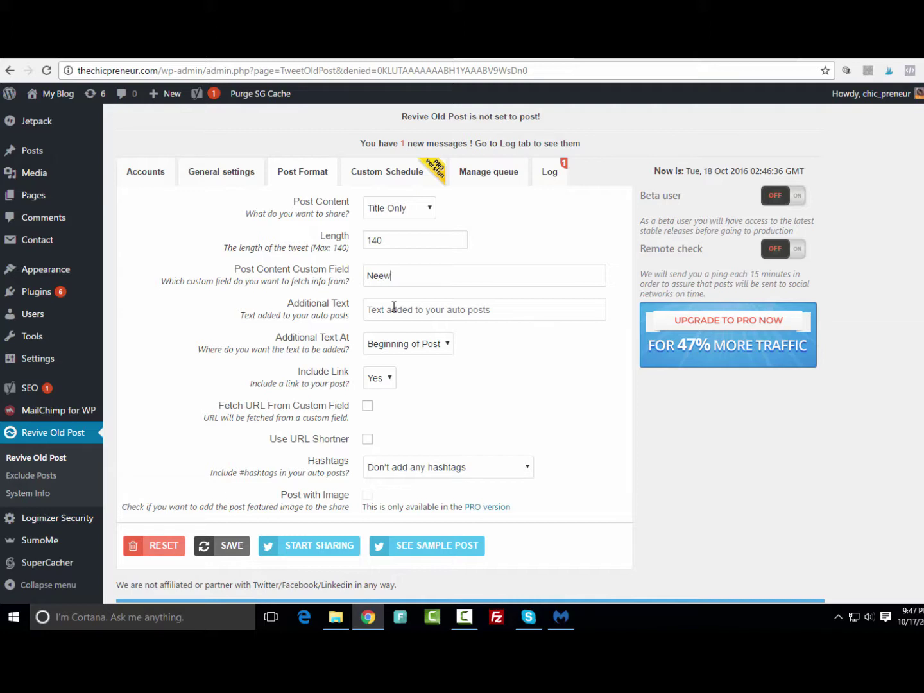
pyautogui.press('BackSpace')
pyautogui.press('BackSpace')
pyautogui.write('w Bl')
pyautogui.press('BackSpace')
pyautogui.press('BackSpace')
pyautogui.press('BackSpace')
pyautogui.press('BackSpace')
pyautogui.press('BackSpace')
pyautogui.press('BackSpace')
pyautogui.write('Check out this blog post')
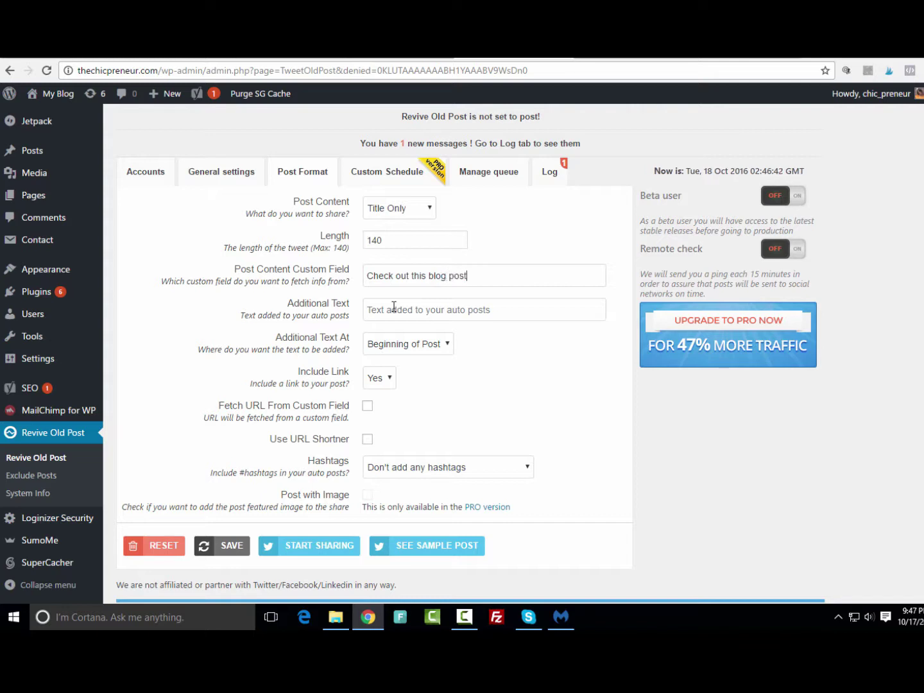
# Move the text "Check out this blog post" from Post Content Custom Field to Additional Text
pyautogui.moveTo(481, 282); pyautogui.dragTo(349, 277)
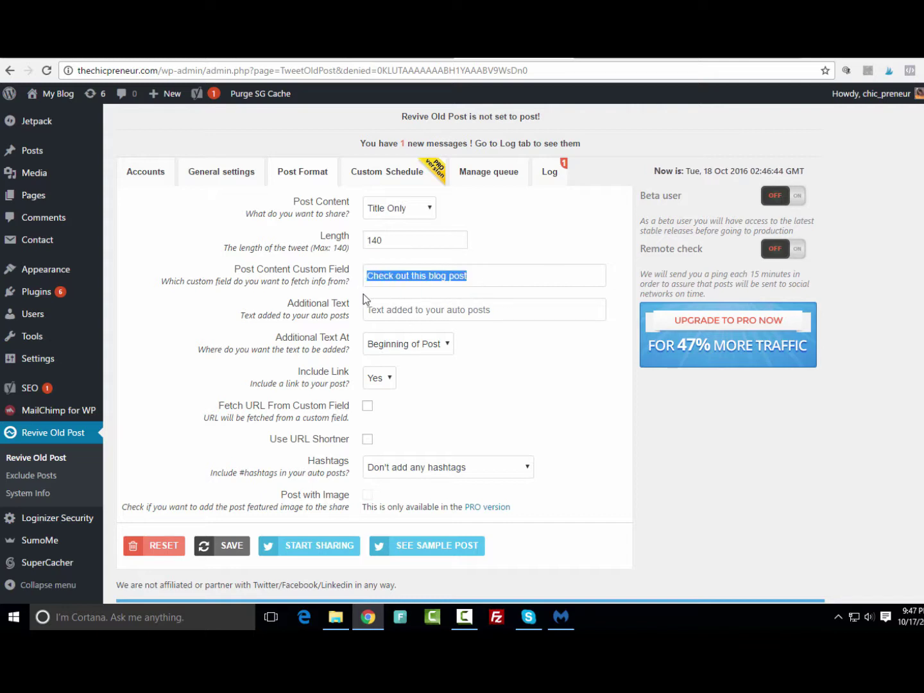
pyautogui.hotkey('ctrl', 'x')
pyautogui.click(411, 309)
pyautogui.hotkey('ctrl', 'v')
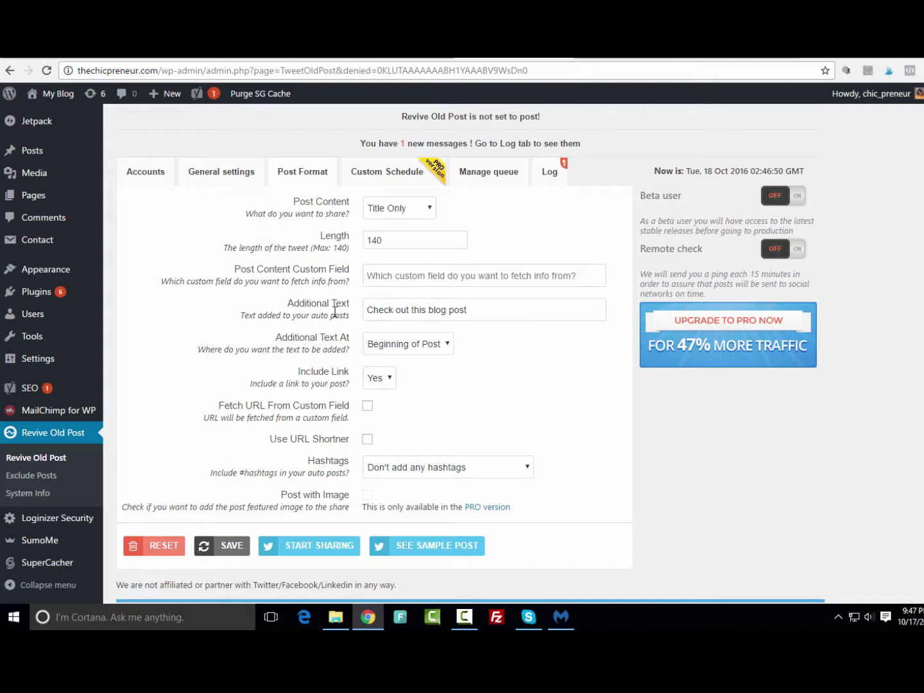
# Check the placement choices for Additional Text At, and clear the Additional Text
pyautogui.click(406, 343)
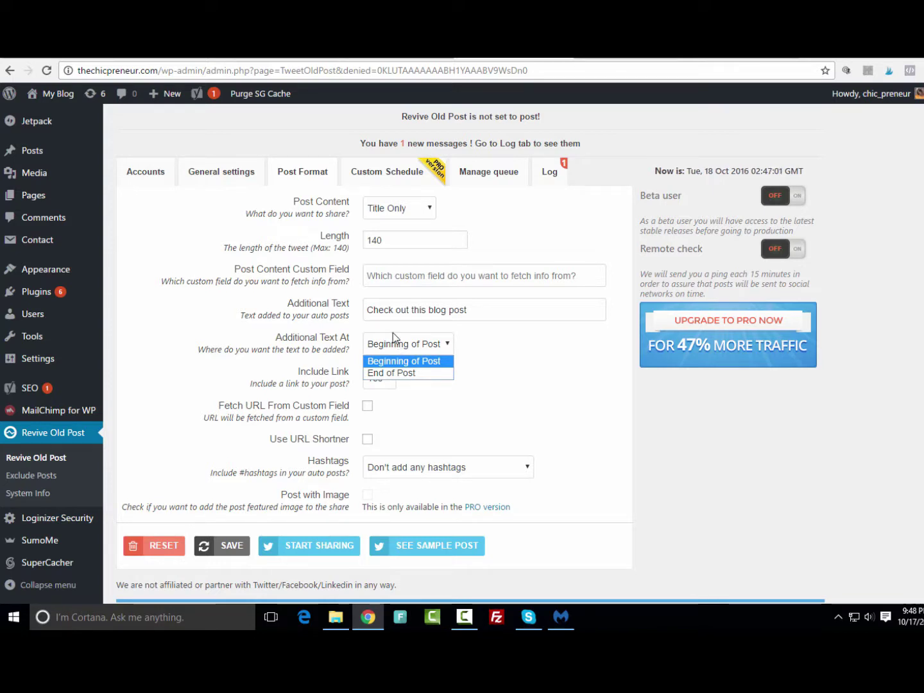
pyautogui.click(476, 313)
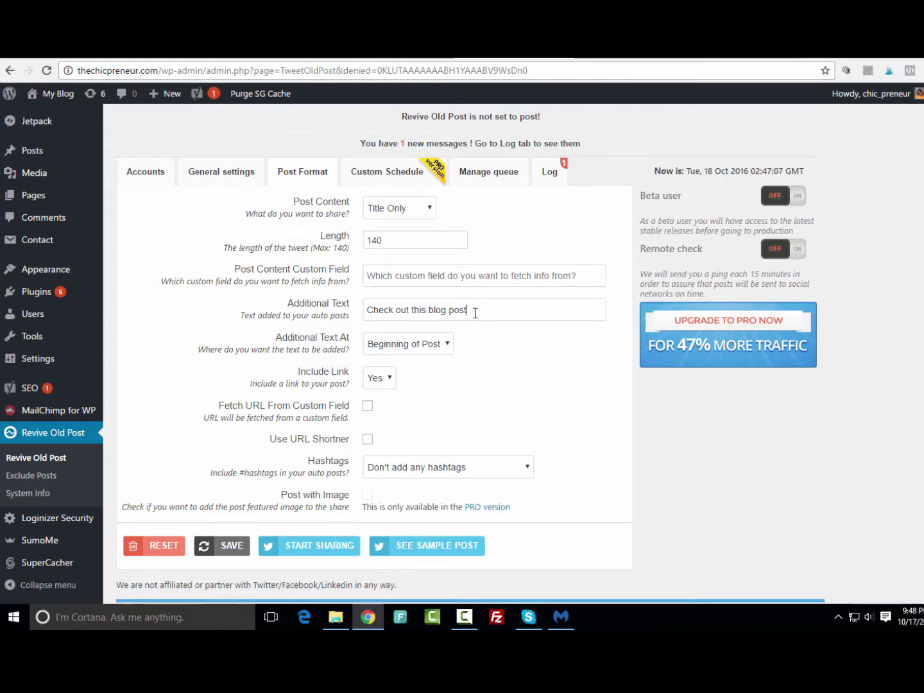
pyautogui.click(437, 346)
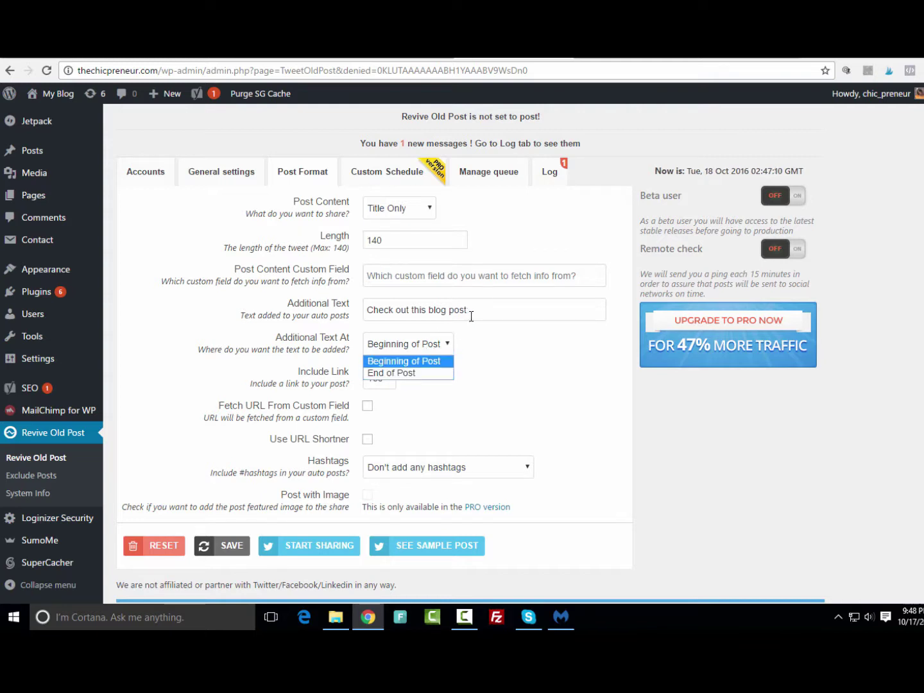
pyautogui.moveTo(470, 315); pyautogui.dragTo(365, 309)
pyautogui.press('BackSpace')
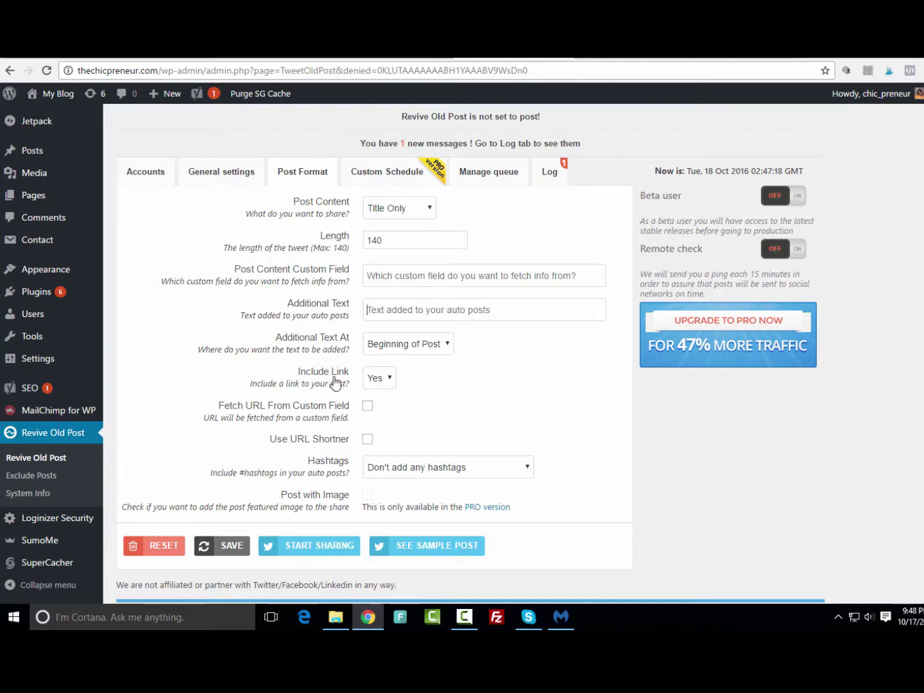
# Enable Use URL Shortner and select bit.ly as the URL Shortner Service
pyautogui.scroll(-1, 338, 377)
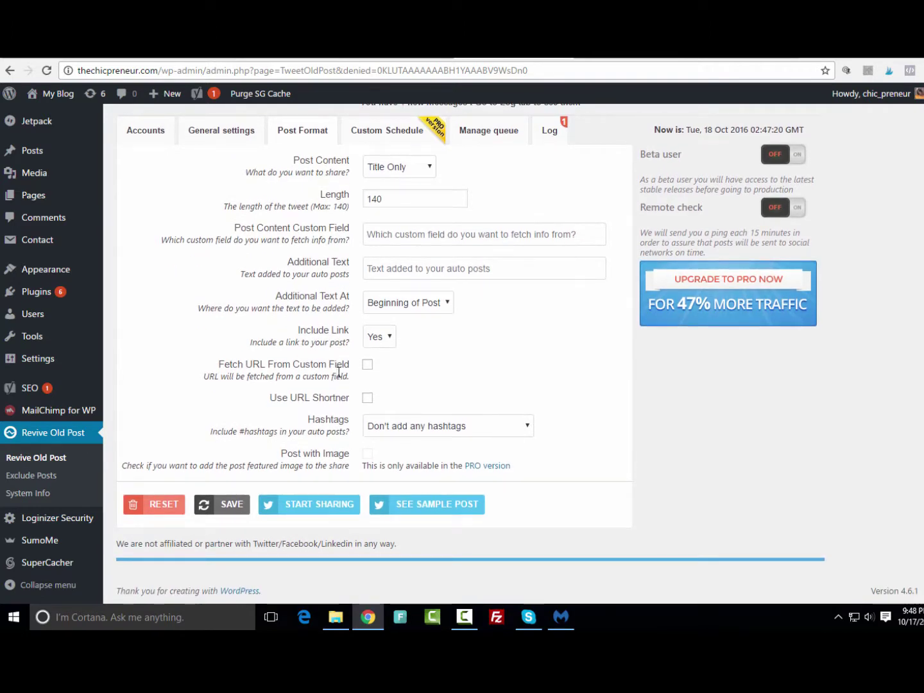
pyautogui.click(368, 399)
pyautogui.scroll(-1, 480, 392)
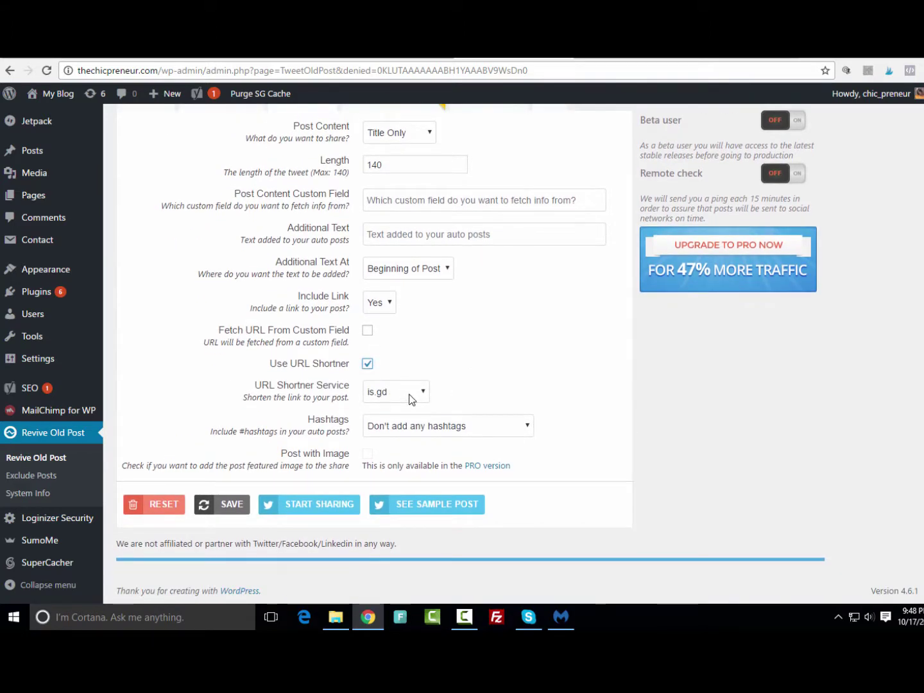
pyautogui.click(399, 392)
pyautogui.click(397, 431)
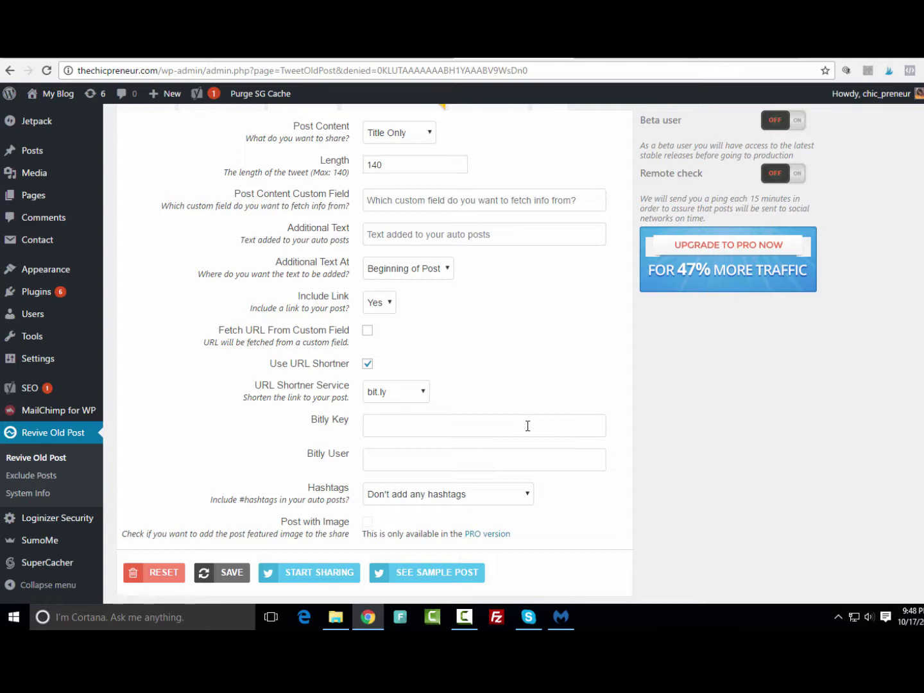
pyautogui.click(506, 426)
pyautogui.scroll(-1, 520, 479)
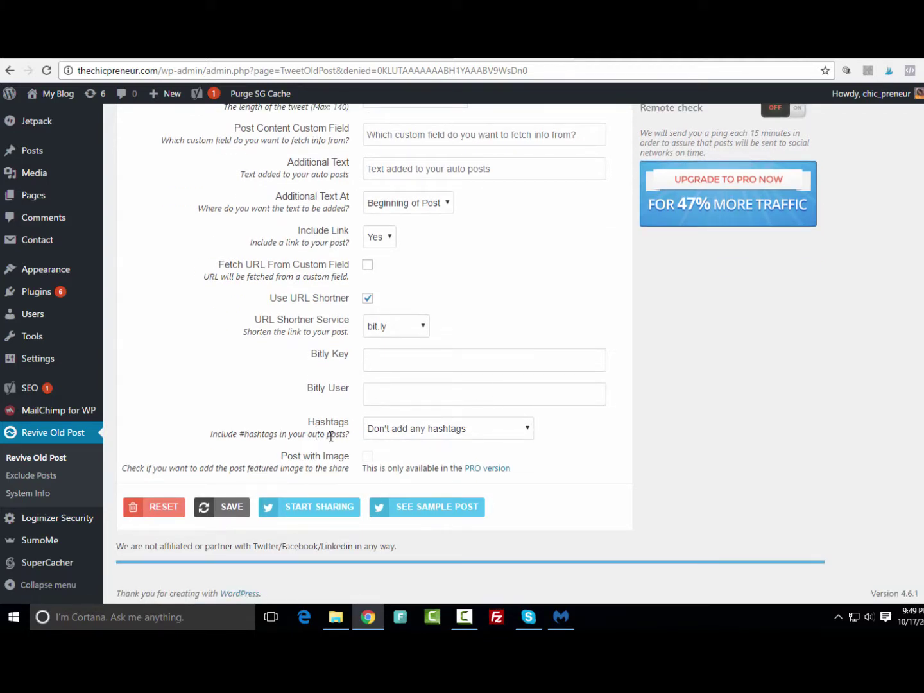
# Check the Hashtags choices, and open the YourChicGeek Twitter profile separately to examine how its tweets use hashtags
pyautogui.click(431, 435)
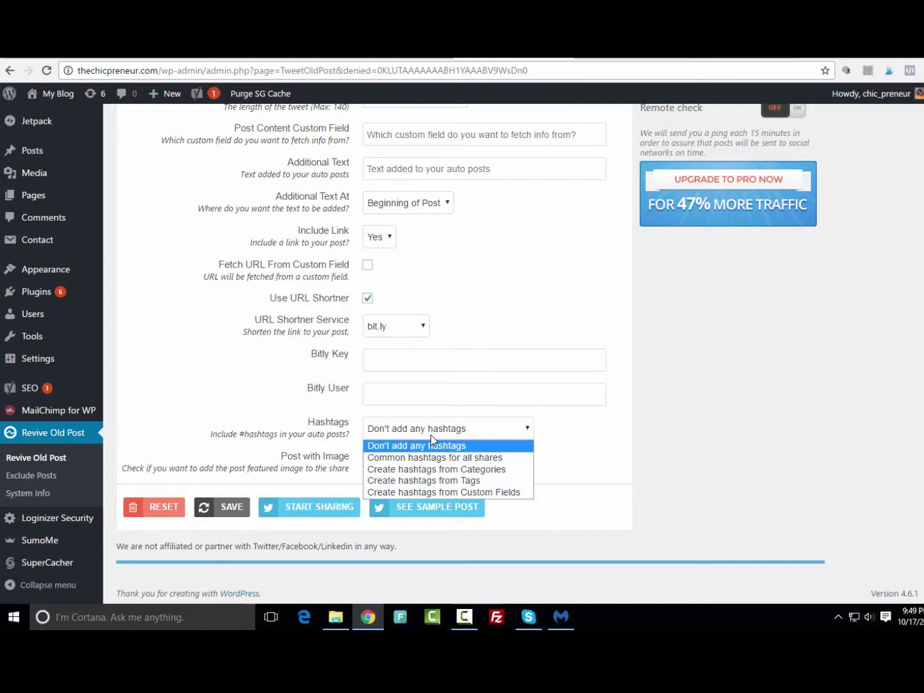
pyautogui.click(743, 205)
pyautogui.click(744, 206)
pyautogui.write('twitter.com/YourChicGeek81')
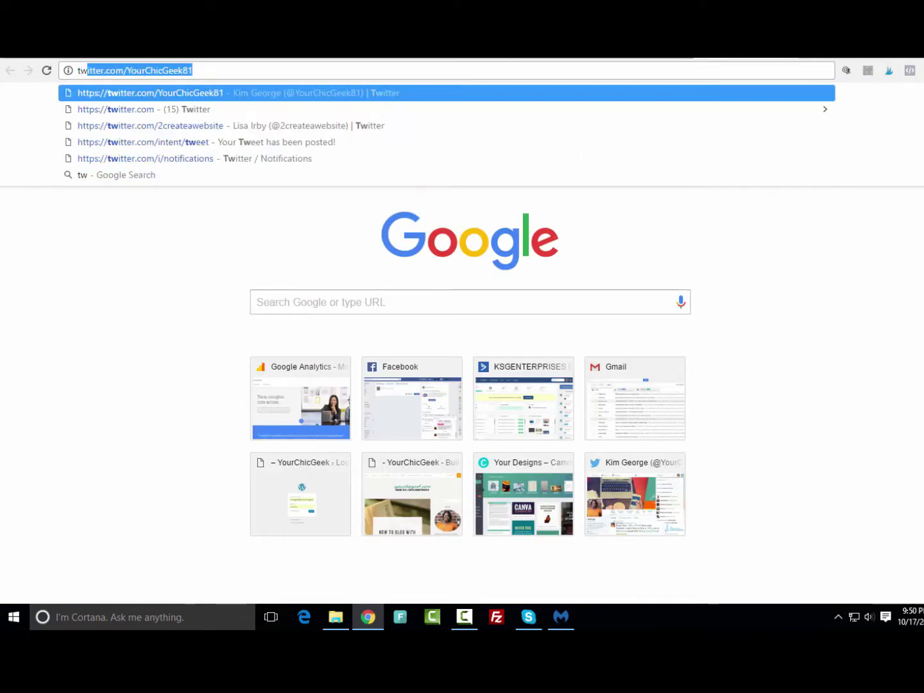
pyautogui.press('Return')
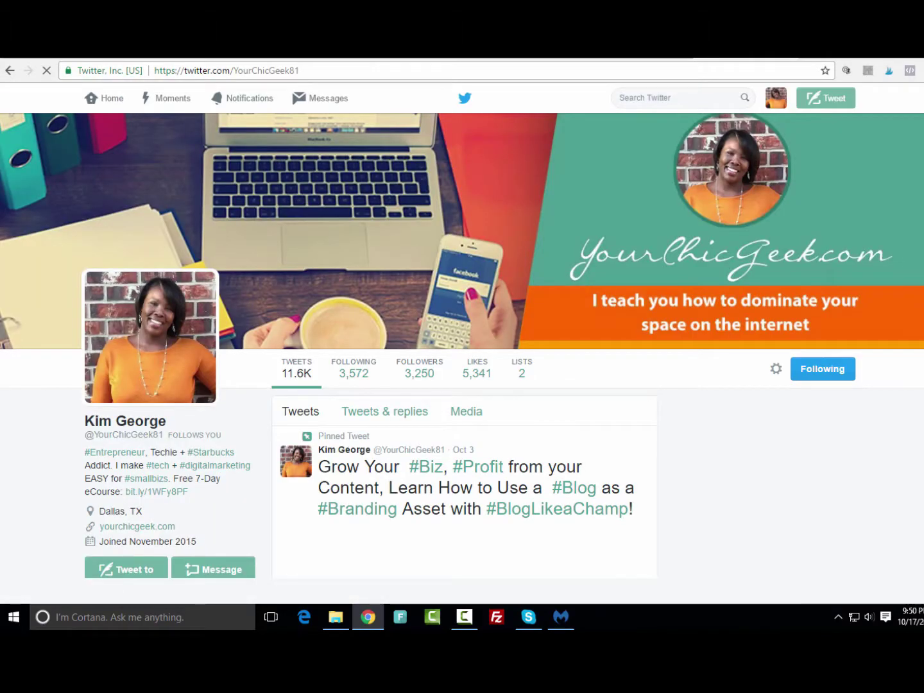
pyautogui.scroll(-8, 681, 218)
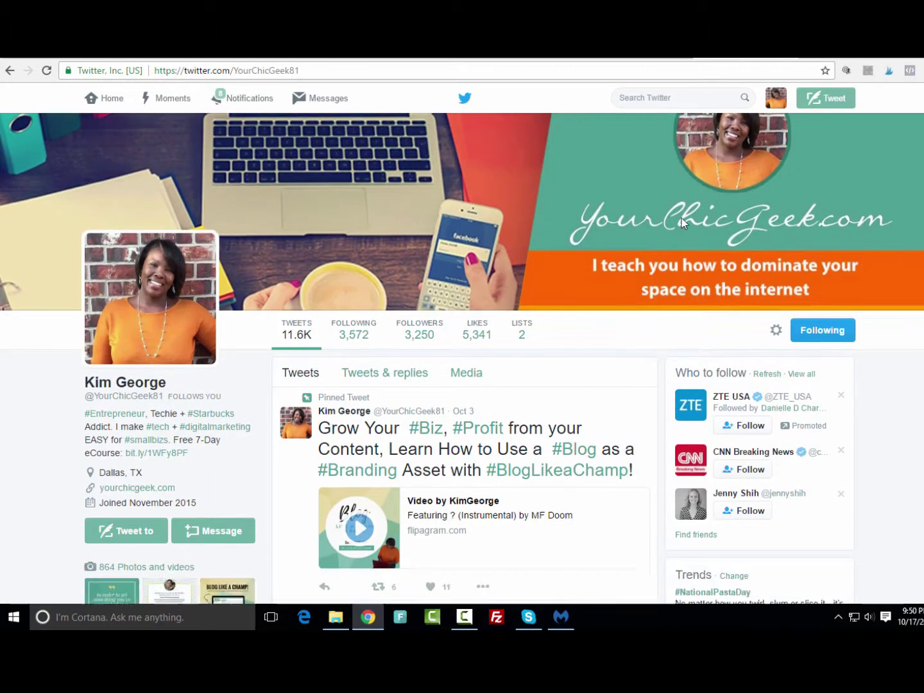
pyautogui.scroll(-6, 689, 212)
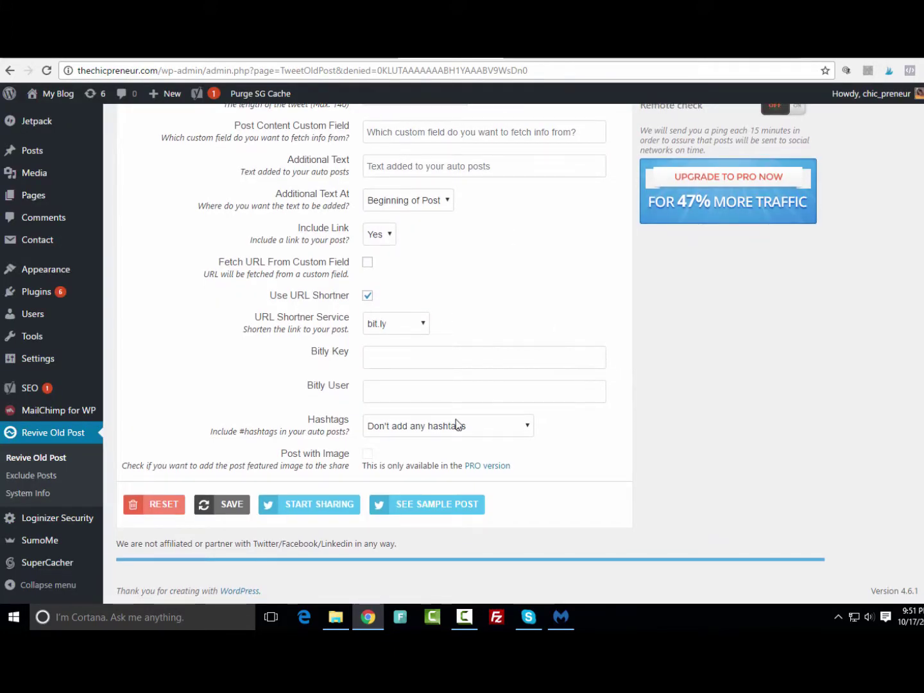
# Set Hashtags to Common hashtags for all shares
pyautogui.click(404, 429)
pyautogui.click(418, 454)
pyautogui.click(463, 427)
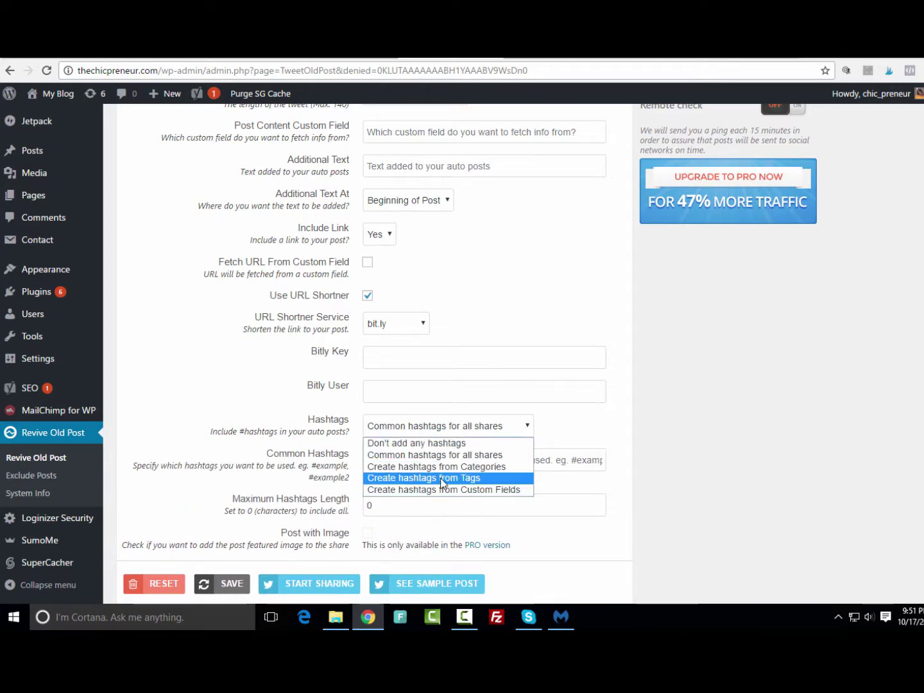
pyautogui.click(430, 456)
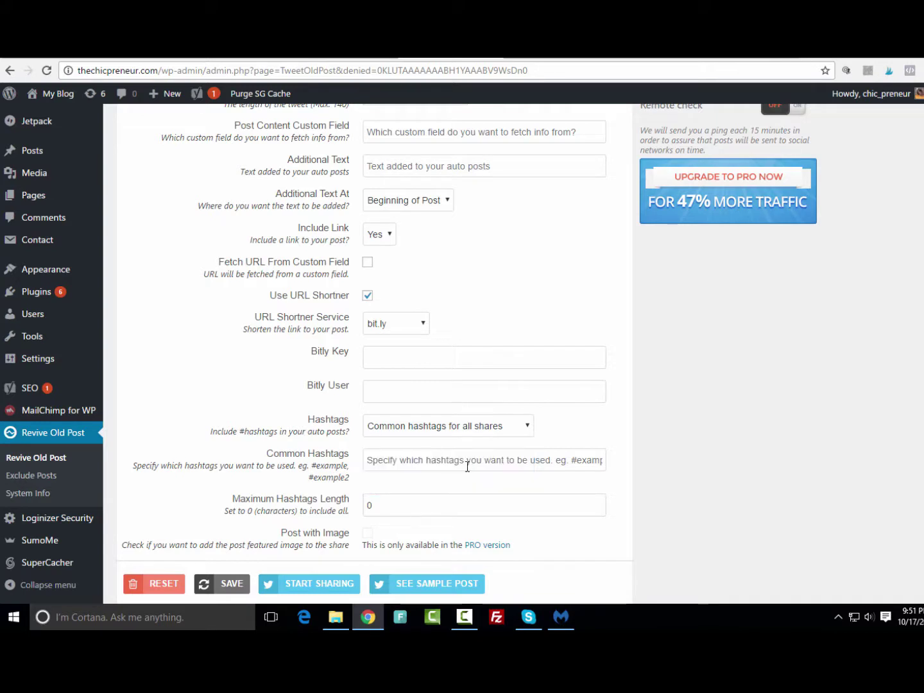
# Check the Common Hashtags and Maximum Hashtags Length fields, and save the post format settings
pyautogui.scroll(-1, 484, 439)
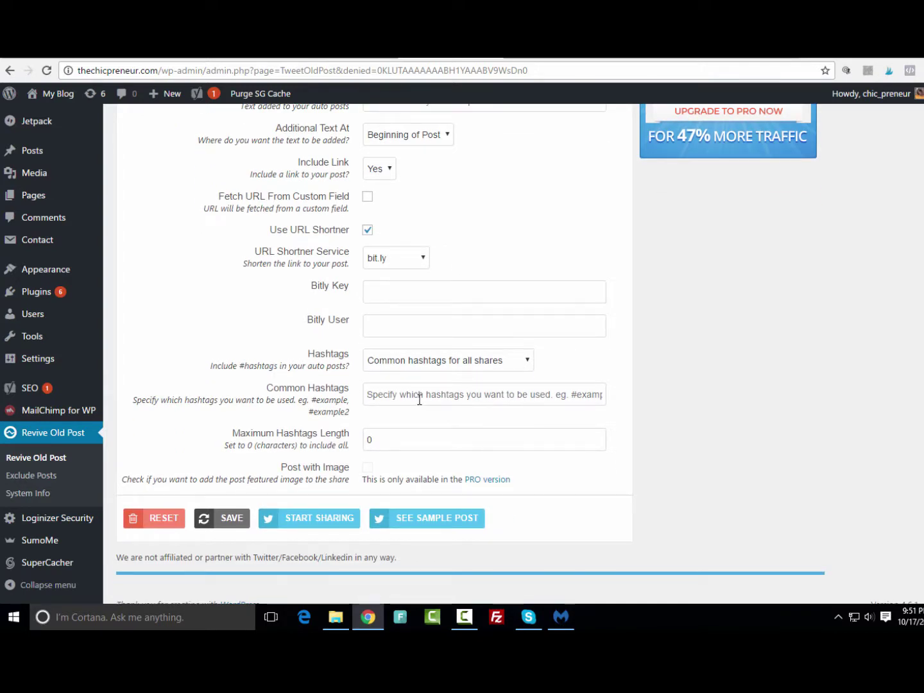
pyautogui.click(513, 393)
pyautogui.click(413, 441)
pyautogui.scroll(-1, 715, 434)
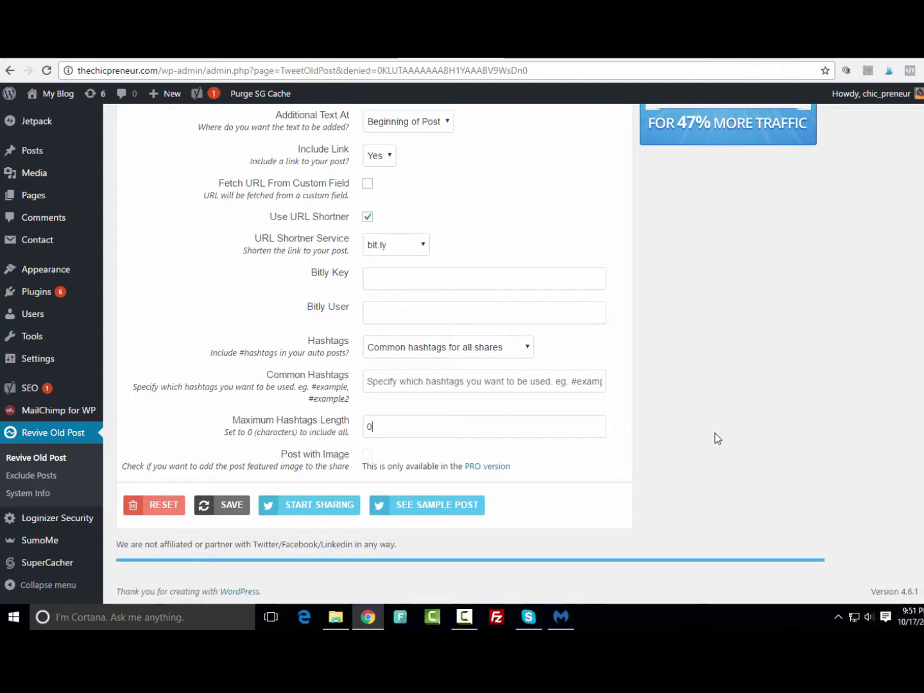
pyautogui.click(221, 511)
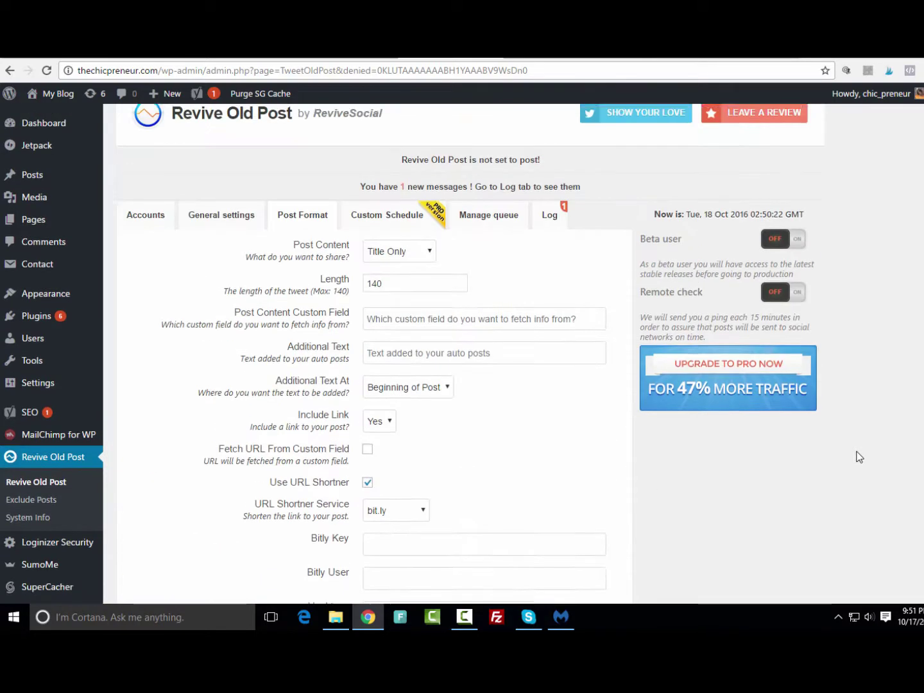